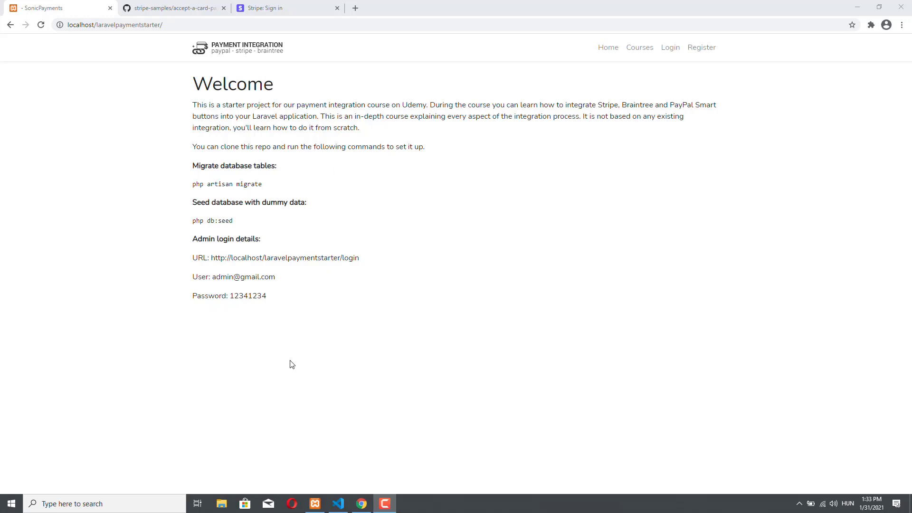
Log in as the member using the autofilled e-mail address and the account password
click(673, 49)
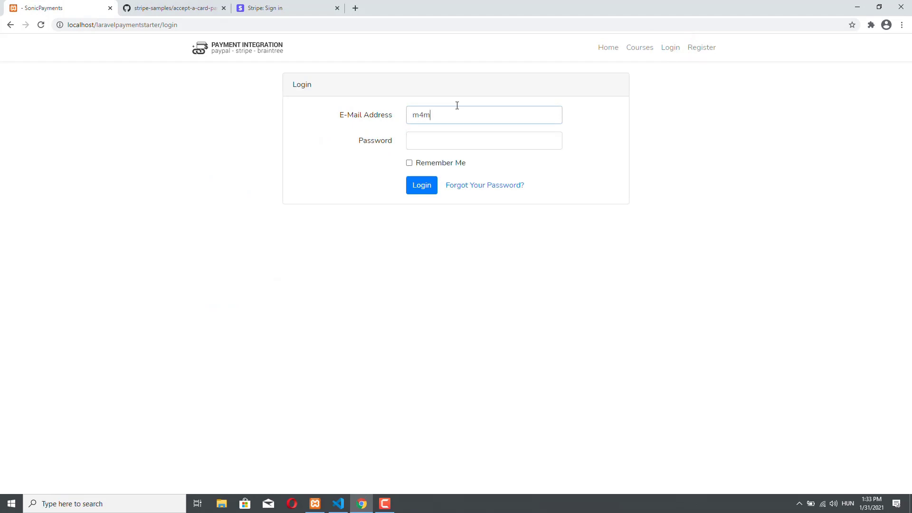
text(me)
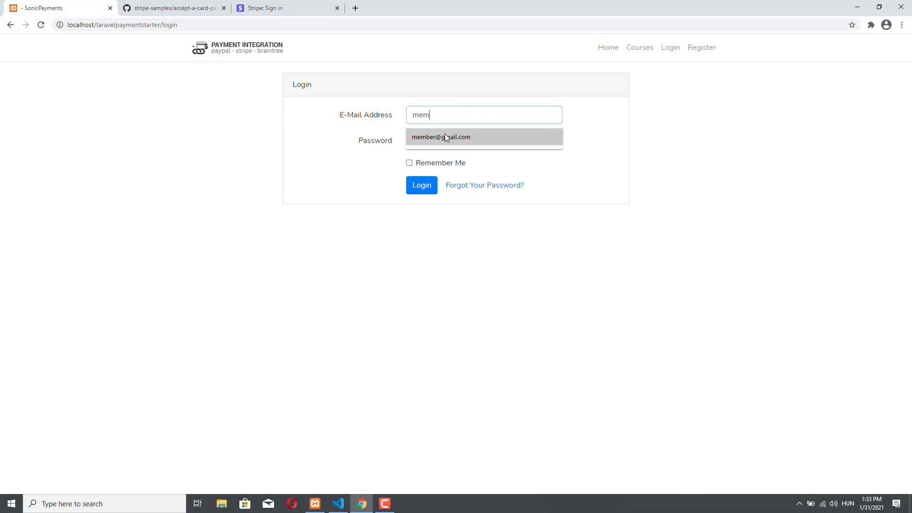
click(442, 137)
click(442, 144)
text(pa)
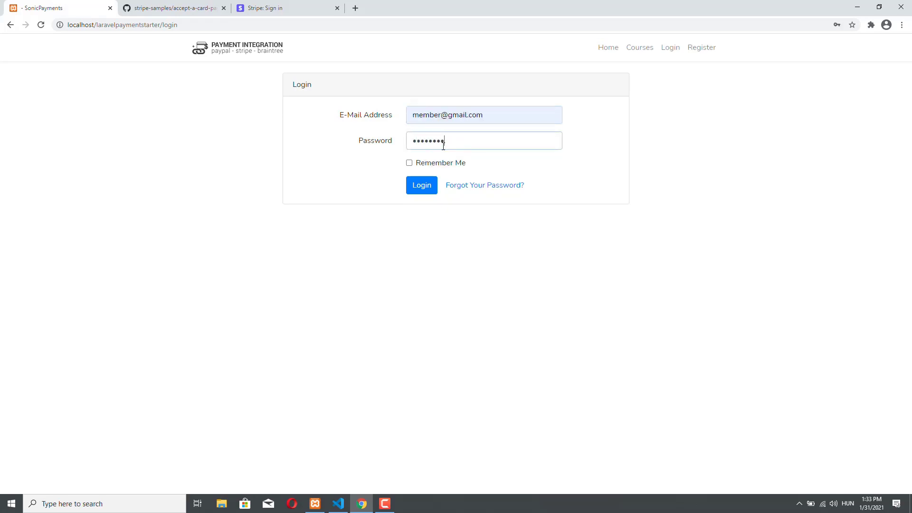
click(423, 187)
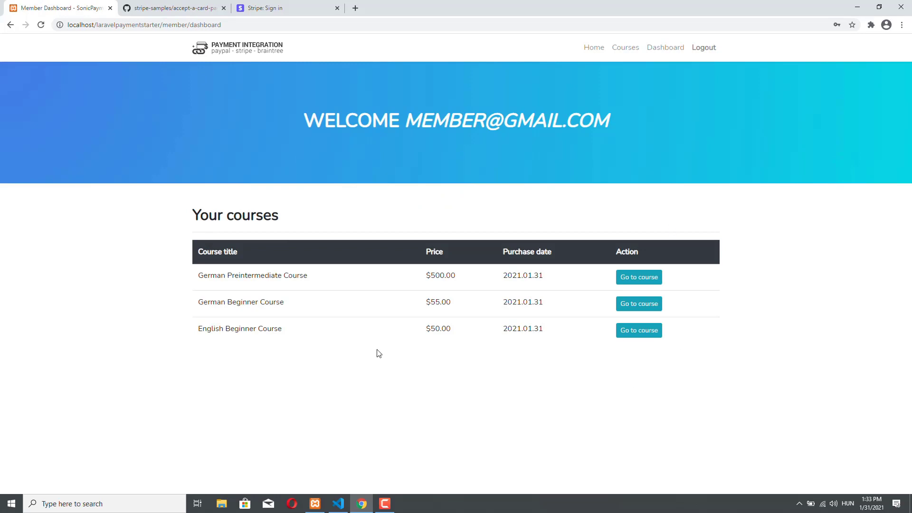
drag(556, 336, 195, 283)
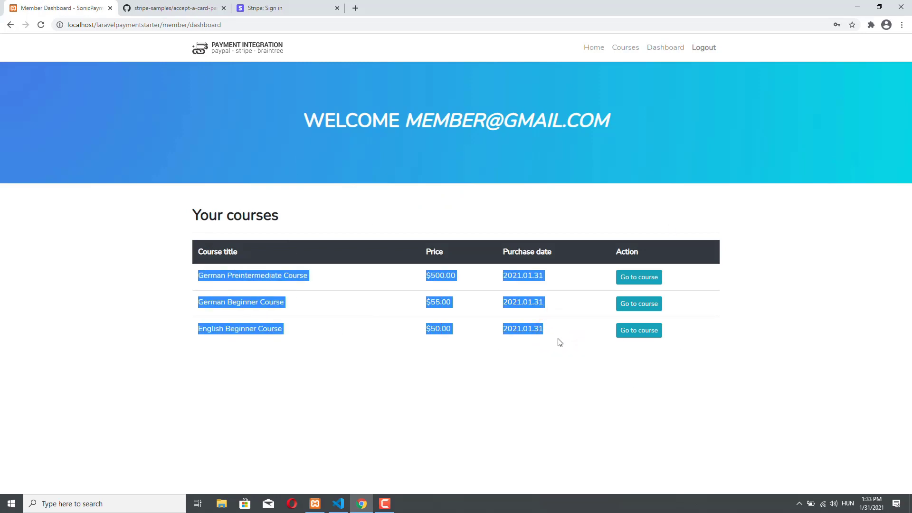
click(367, 385)
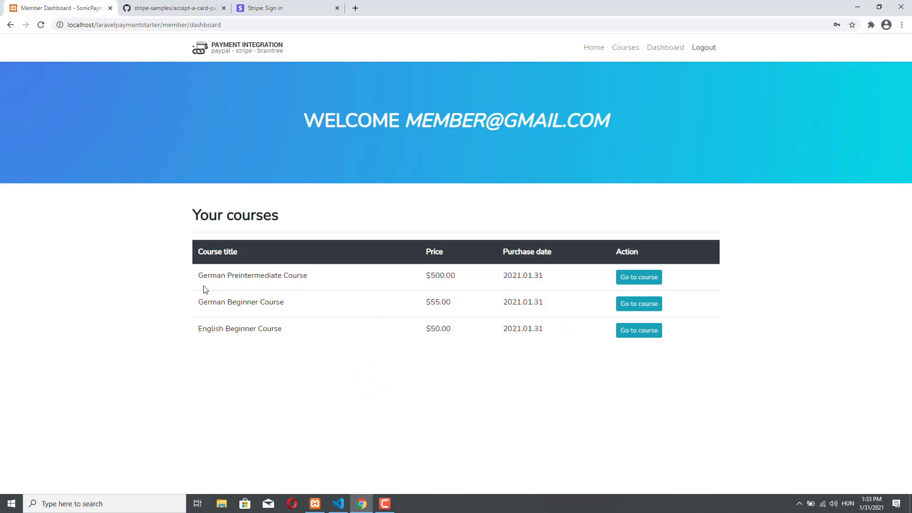
drag(195, 282, 325, 272)
click(327, 273)
Browse the course catalogue and open the German Intermediate Course page priced at $555.55
click(625, 49)
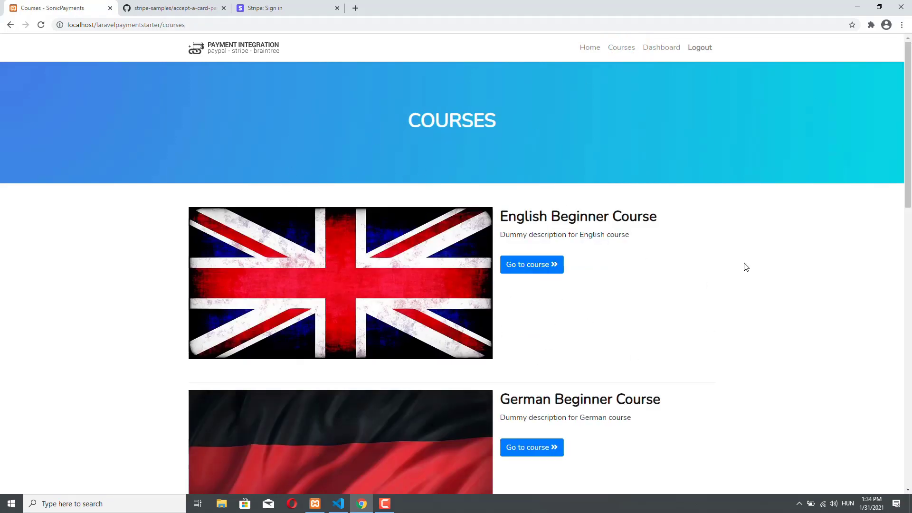
scroll(690, 234, down, 12)
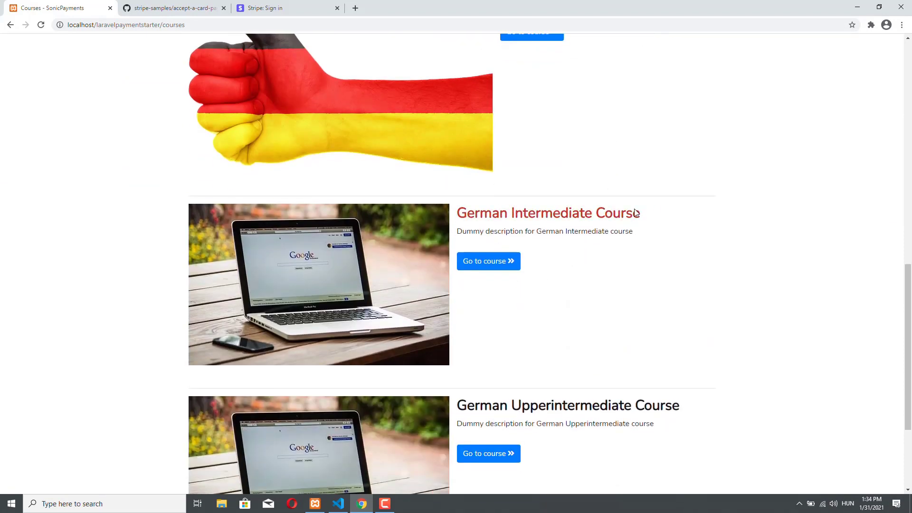
click(485, 262)
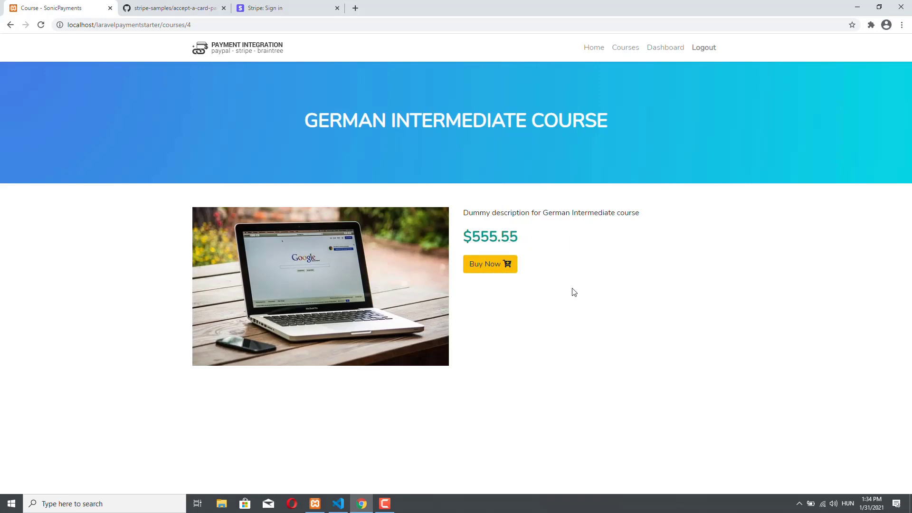
Choose Buy Now for the German Intermediate Course and review the ordered product on the checkout page
click(485, 273)
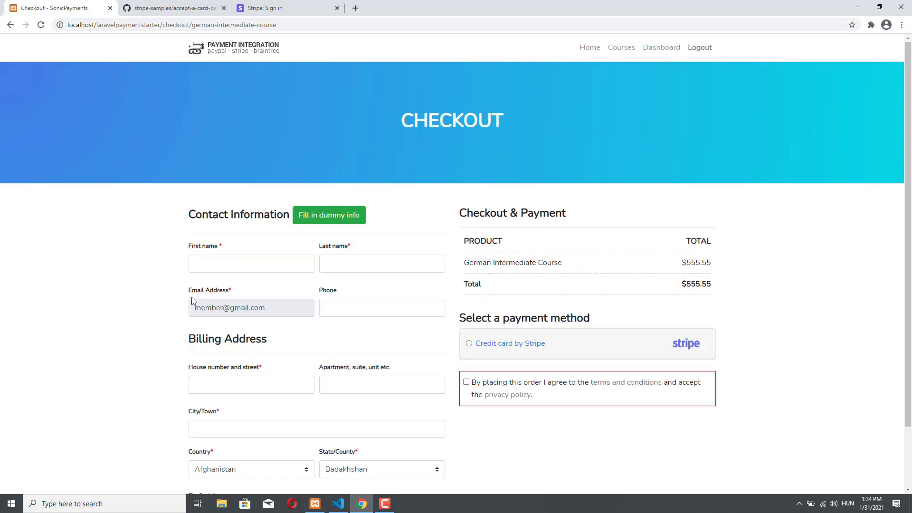
scroll(305, 297, down, 1)
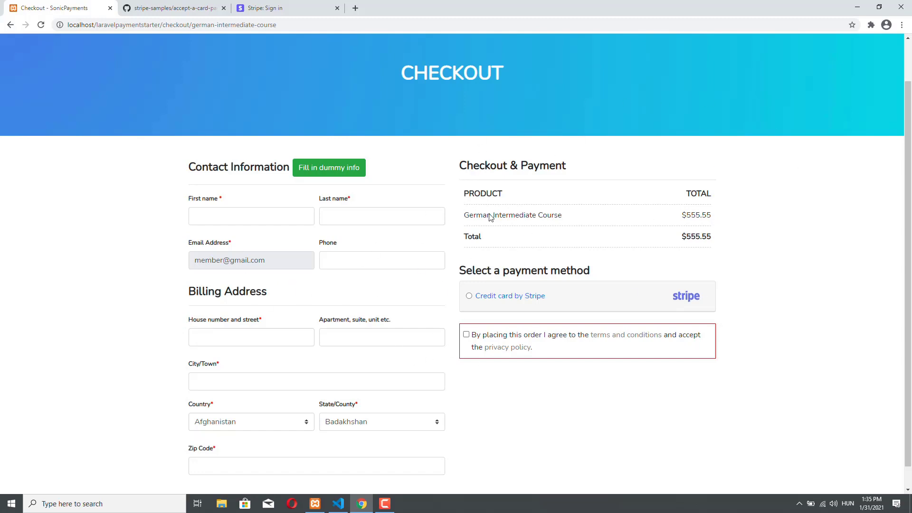
drag(475, 162, 464, 217)
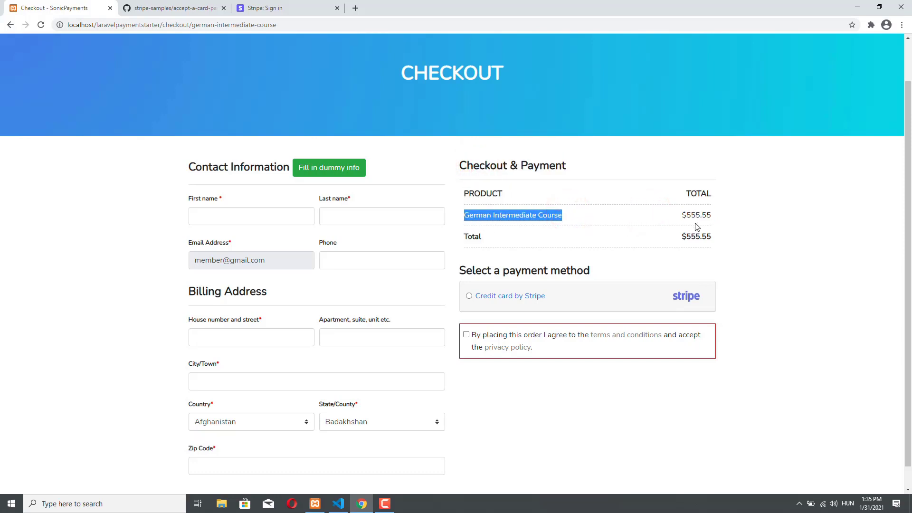
click(684, 215)
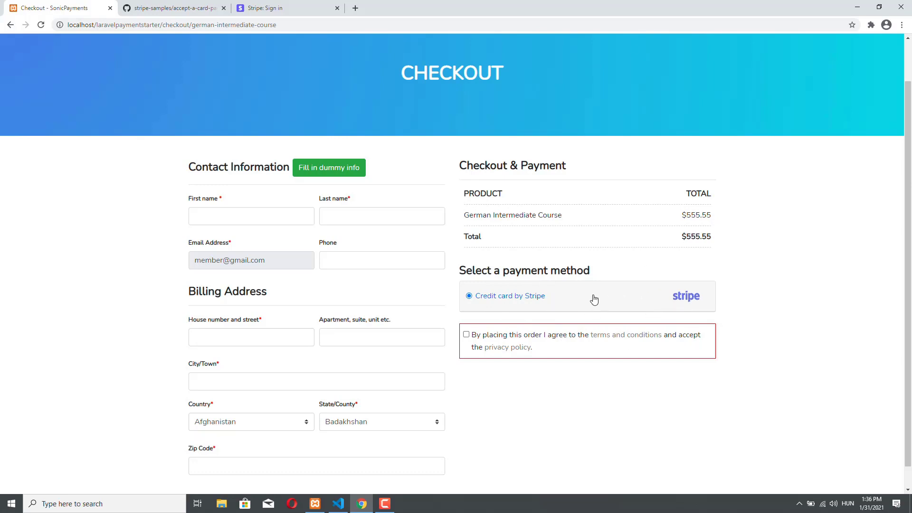
Select Credit card by Stripe, go over its card number, expiry and CVC fields, and accept the terms
click(516, 297)
click(513, 336)
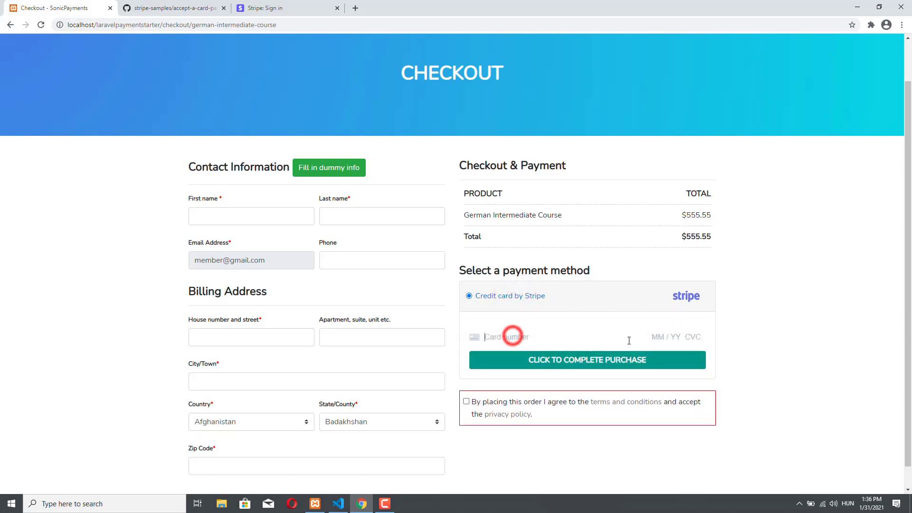
click(658, 337)
click(689, 337)
click(745, 322)
click(466, 401)
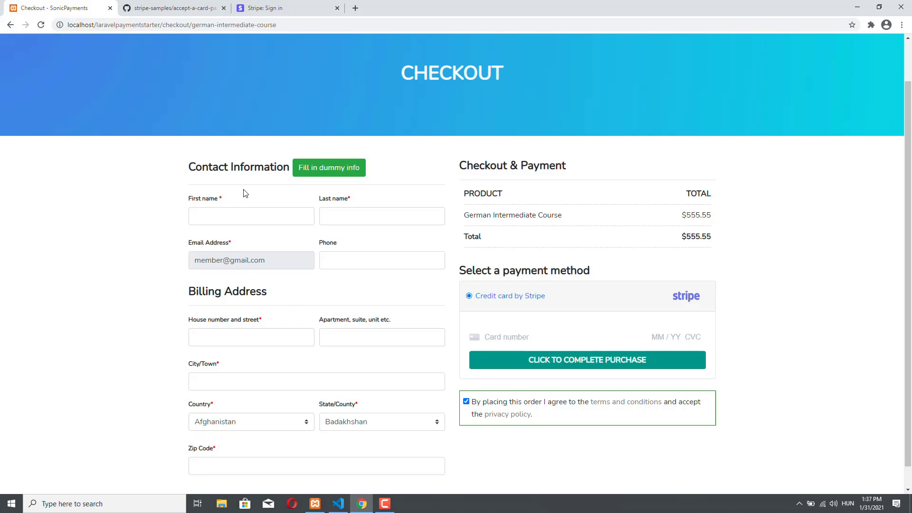
Populate the contact and billing fields with dummy details, including United States of America and Wyoming
click(334, 169)
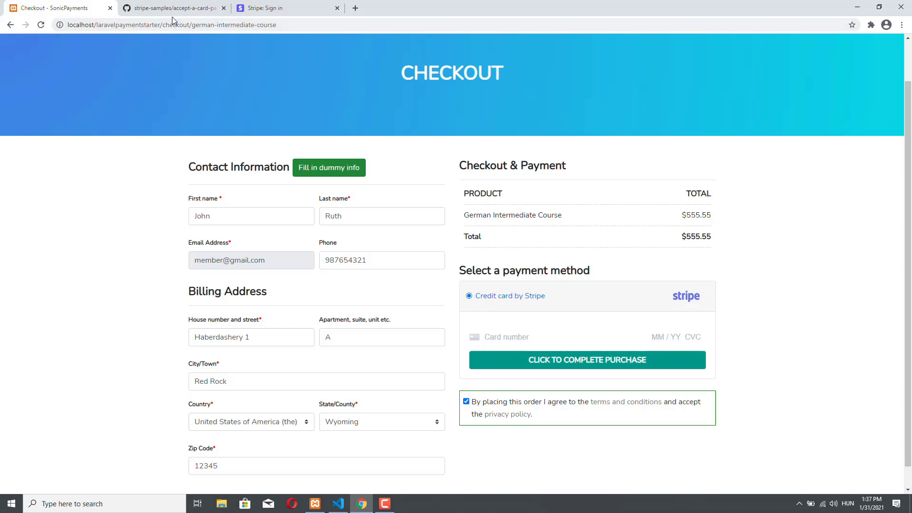
click(155, 10)
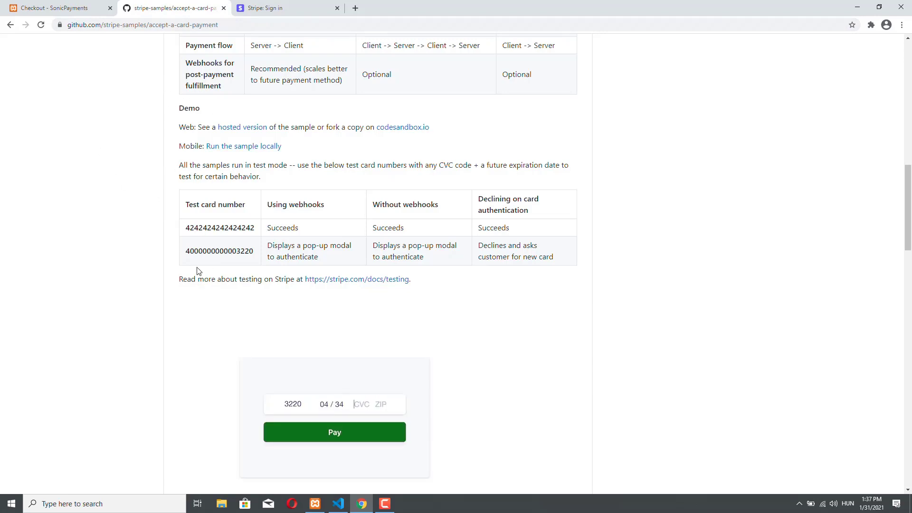
double_click(204, 251)
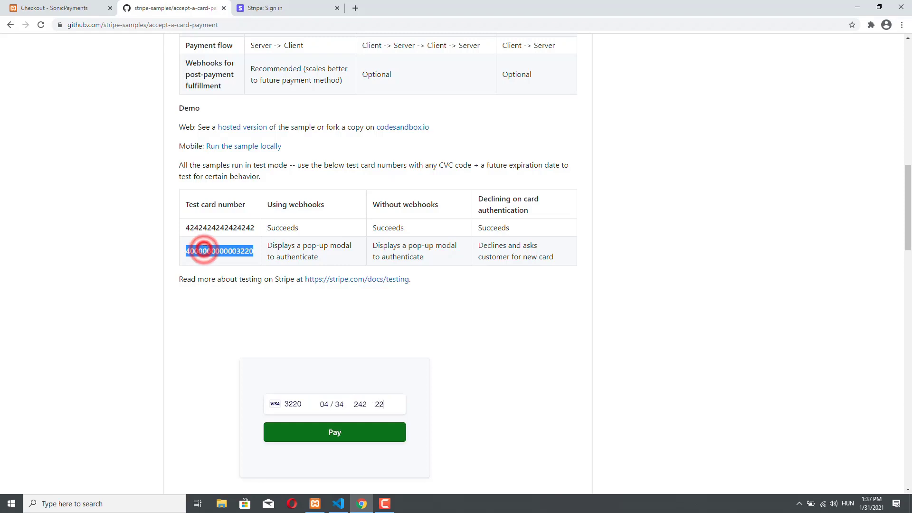
right_click(204, 250)
click(242, 259)
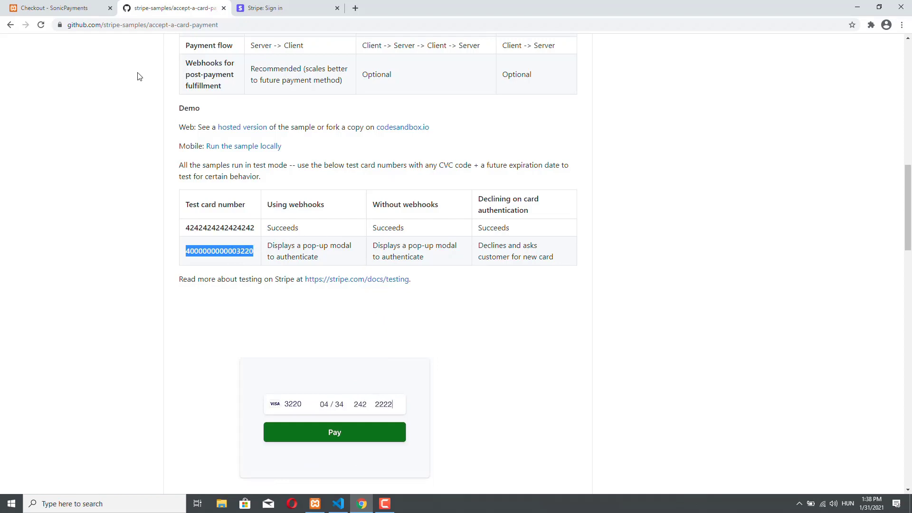
click(60, 8)
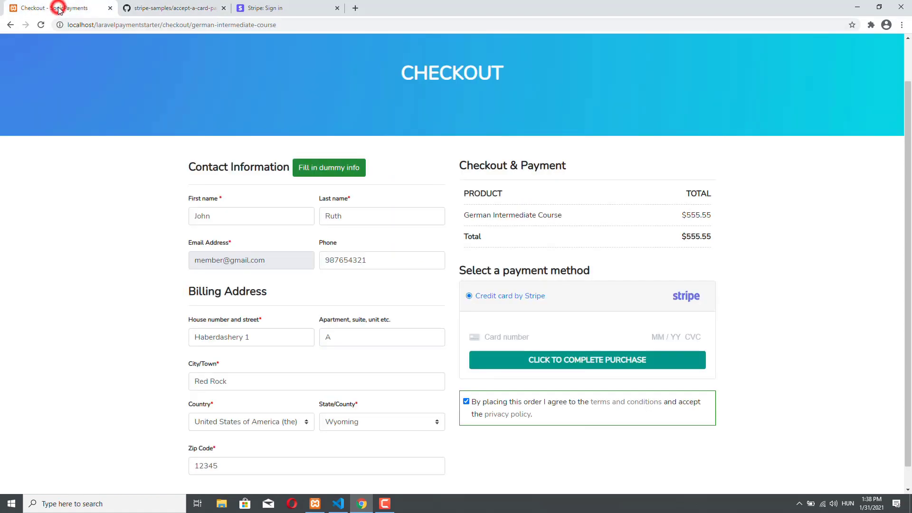
click(529, 336)
key(ctrl+v)
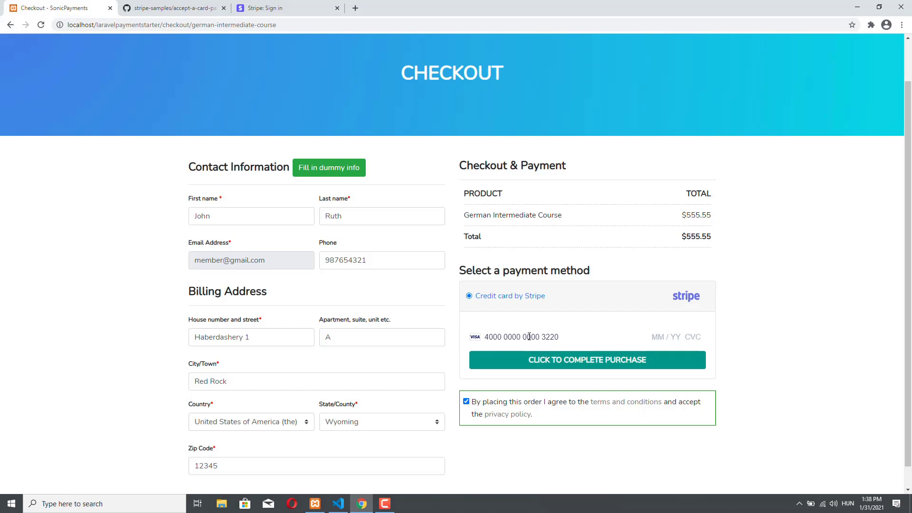
text(01 / 23 123)
Submit the purchase repeatedly until Stripe's 3D Secure 2 Test Page appears
click(571, 366)
click(578, 368)
click(549, 364)
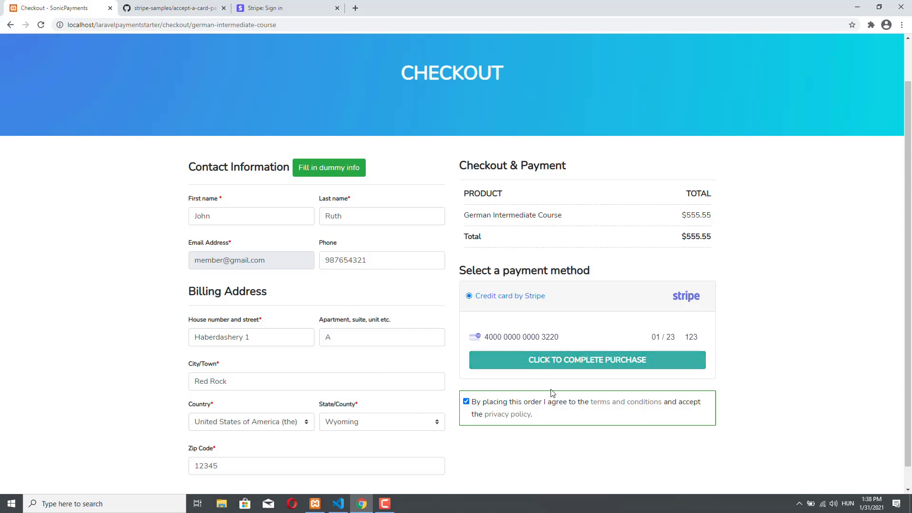
click(575, 367)
click(574, 366)
click(574, 367)
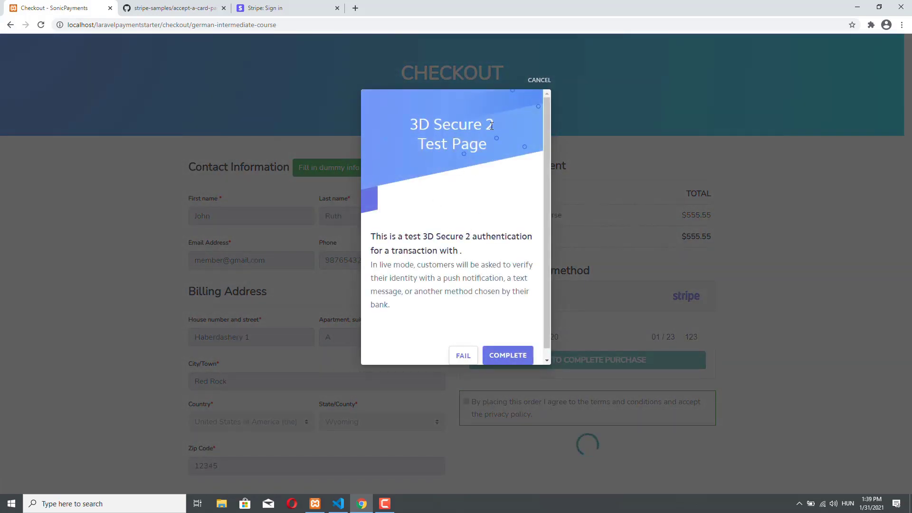
Read through the 3D Secure 2 test page, highlighting its authentication explanation
scroll(425, 237, down, 1)
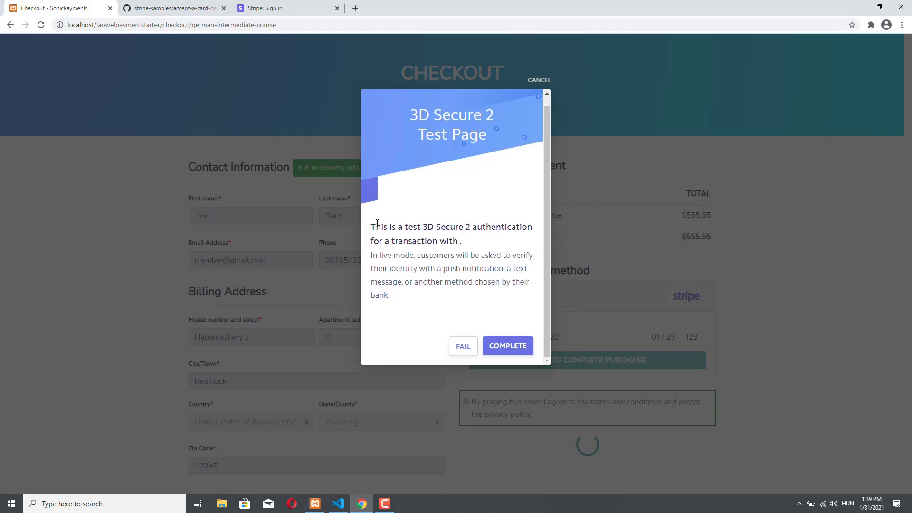
drag(375, 227, 474, 304)
click(409, 257)
click(473, 302)
Complete the 3D Secure test and highlight the 'Thank you for your purchase!' message
click(507, 346)
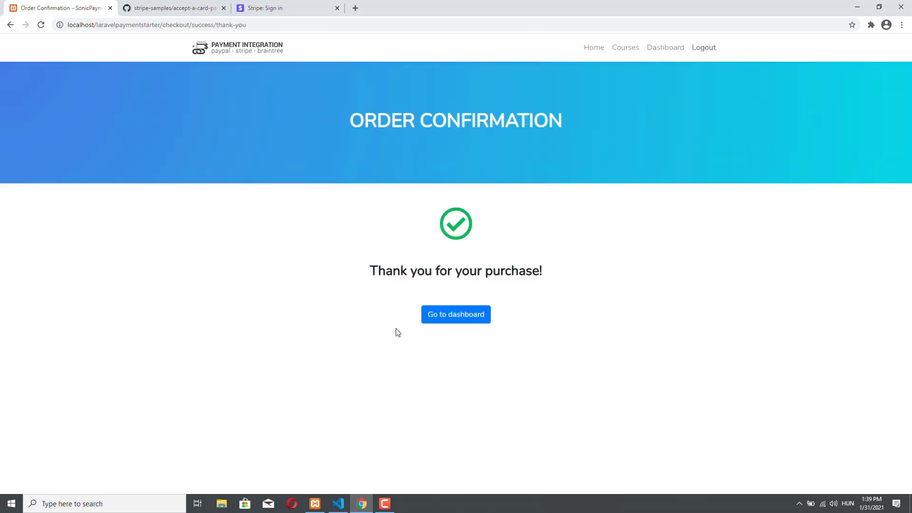
drag(389, 277, 553, 272)
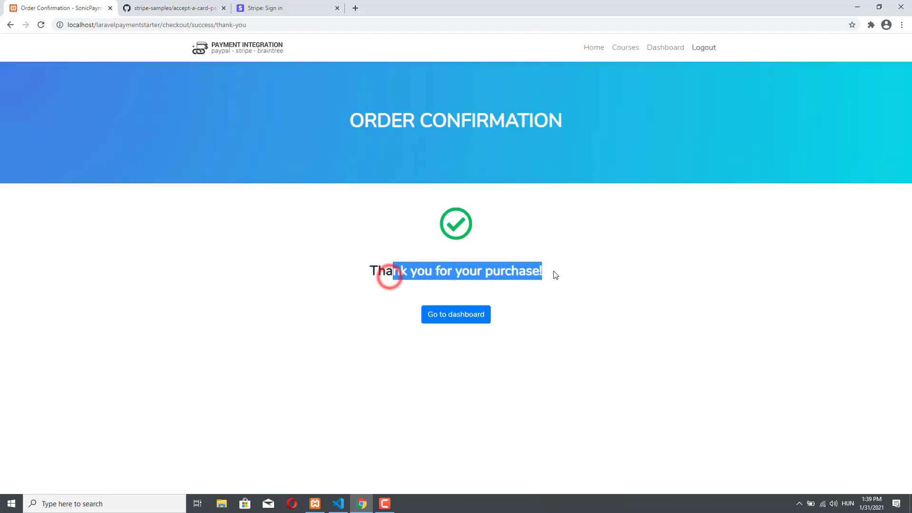
click(552, 271)
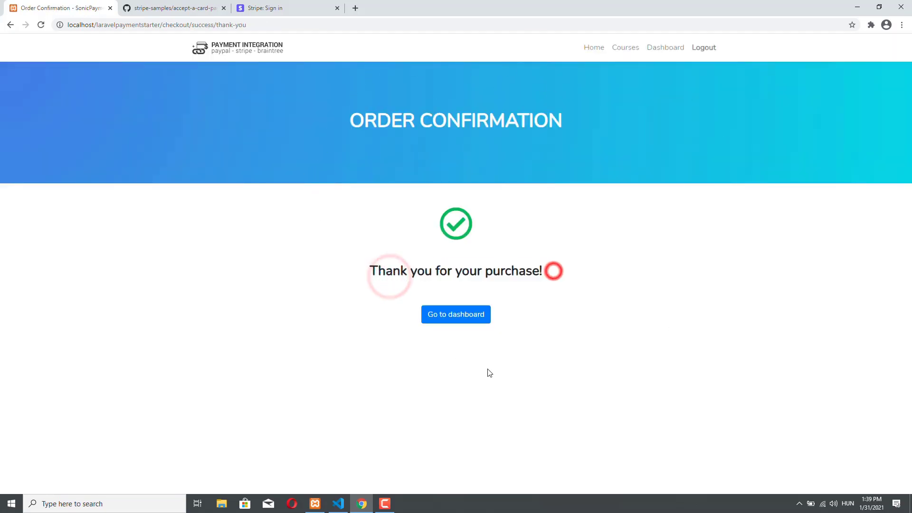
Go to the dashboard and highlight the new German Intermediate Course row ($555.55, 2021.01.31)
click(463, 323)
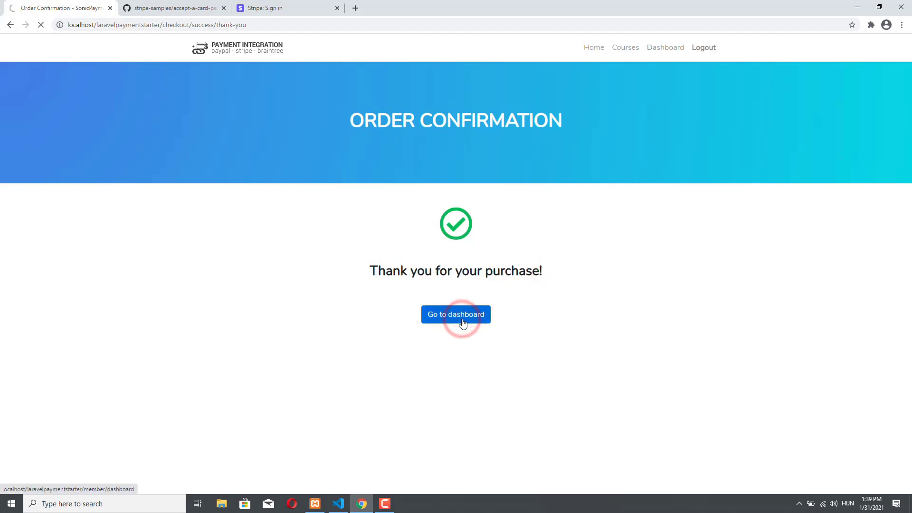
drag(196, 282, 553, 275)
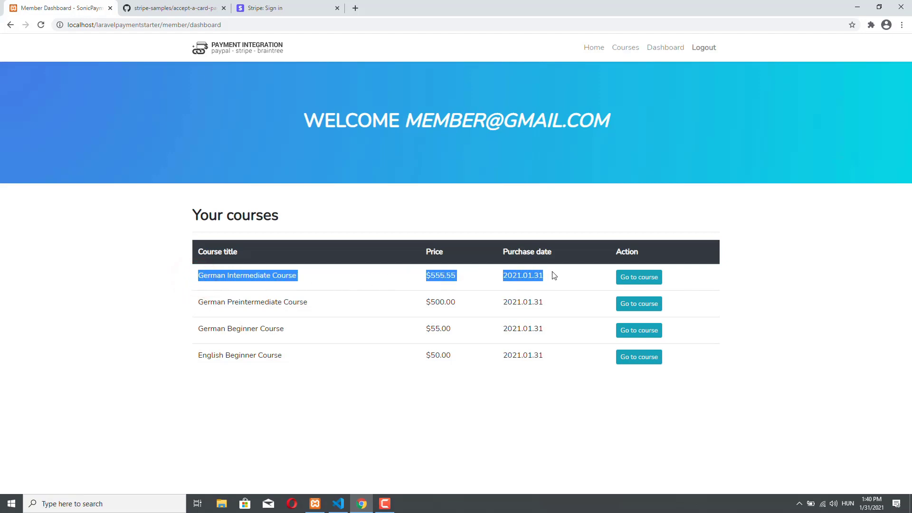
click(573, 278)
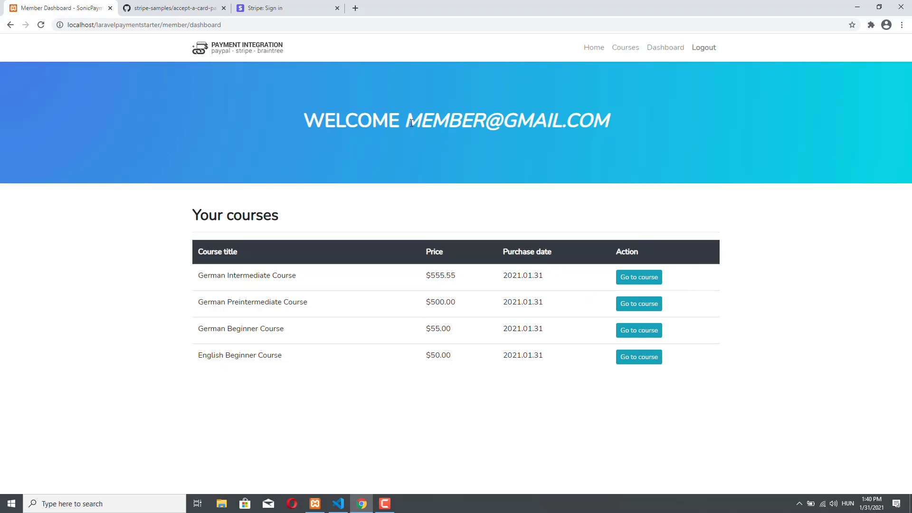
drag(411, 123, 614, 118)
click(617, 118)
drag(695, 278, 255, 277)
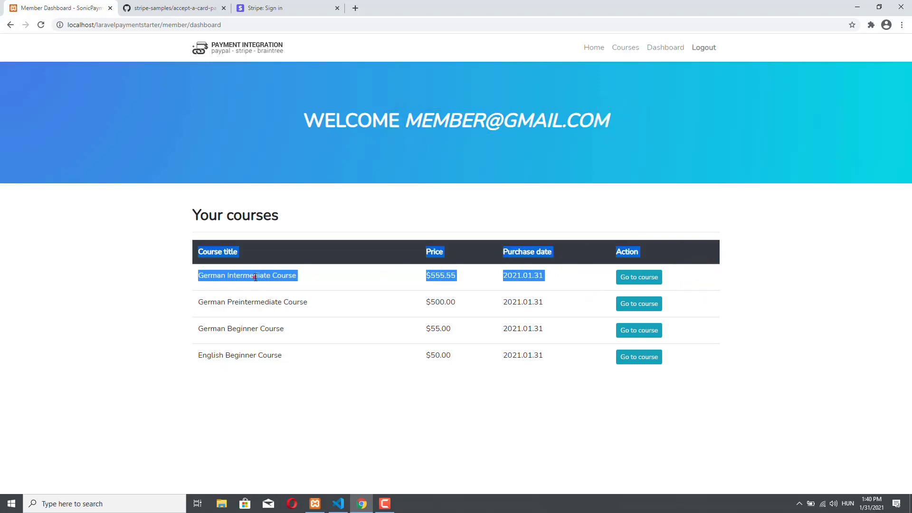
click(255, 277)
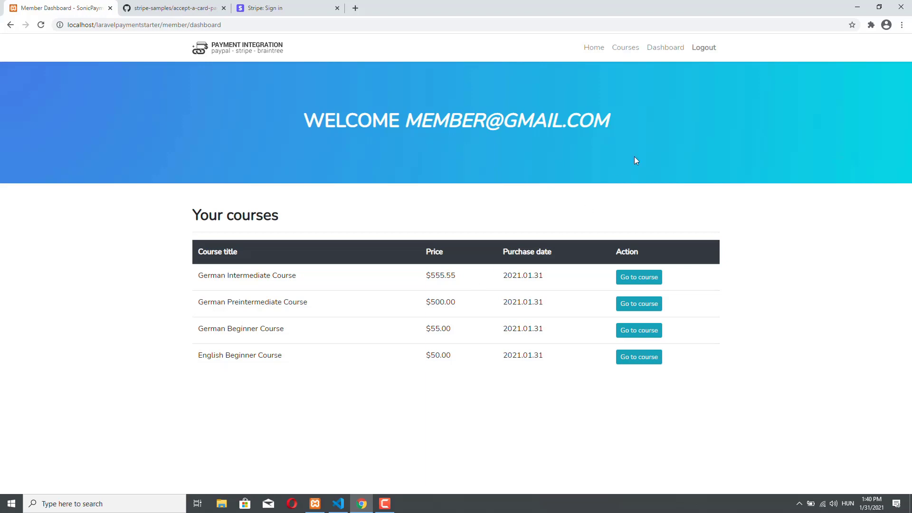
Log out of the member account and log in as administrator with the saved admin e-mail and the account password
click(704, 48)
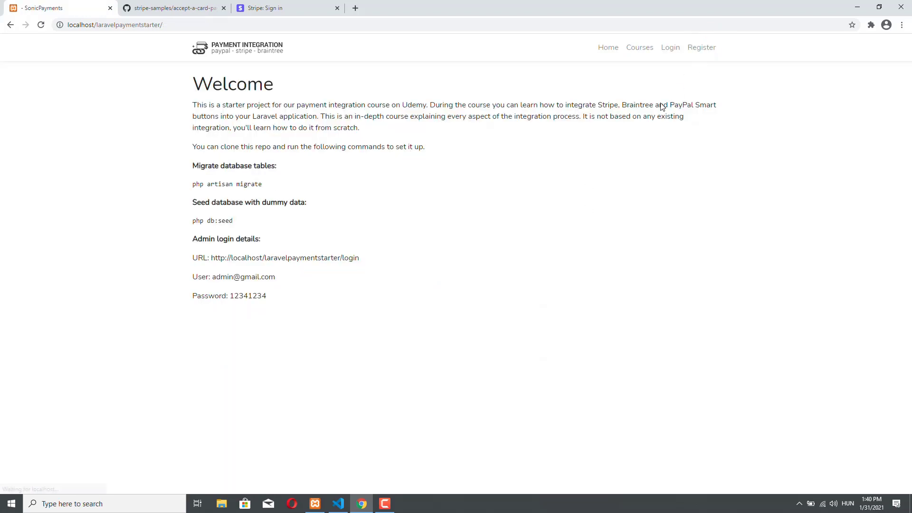
click(669, 49)
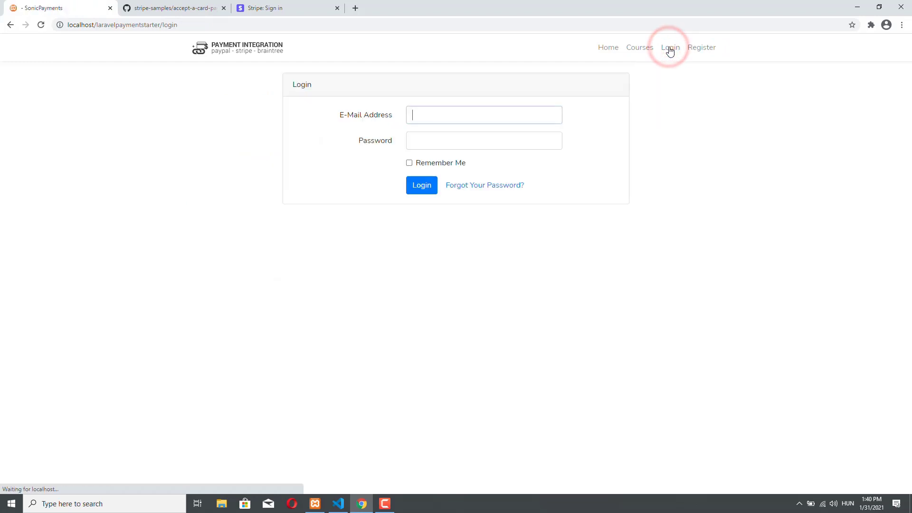
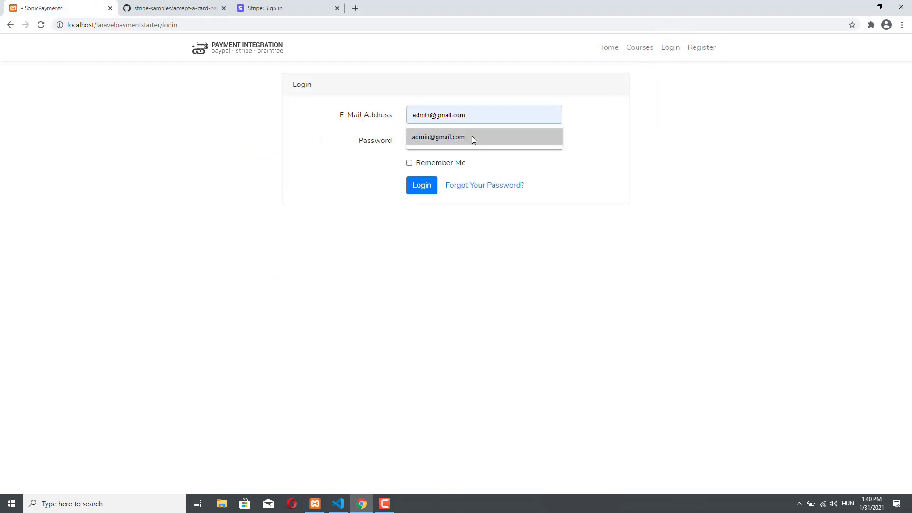
click(472, 136)
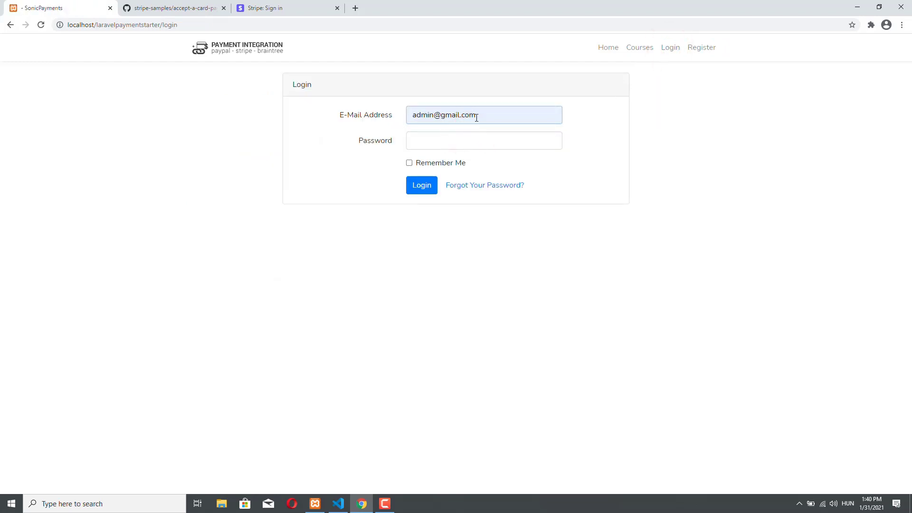
click(449, 146)
text(pa)
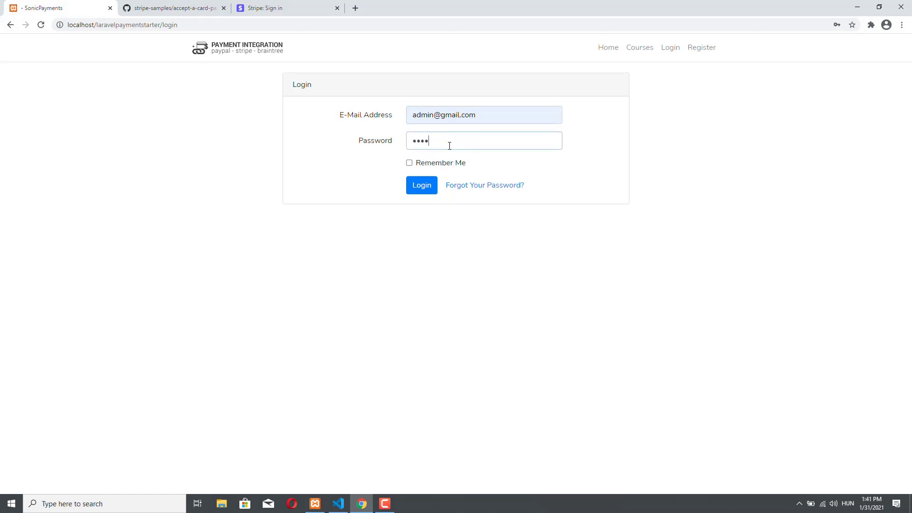
text(ssword)
click(421, 188)
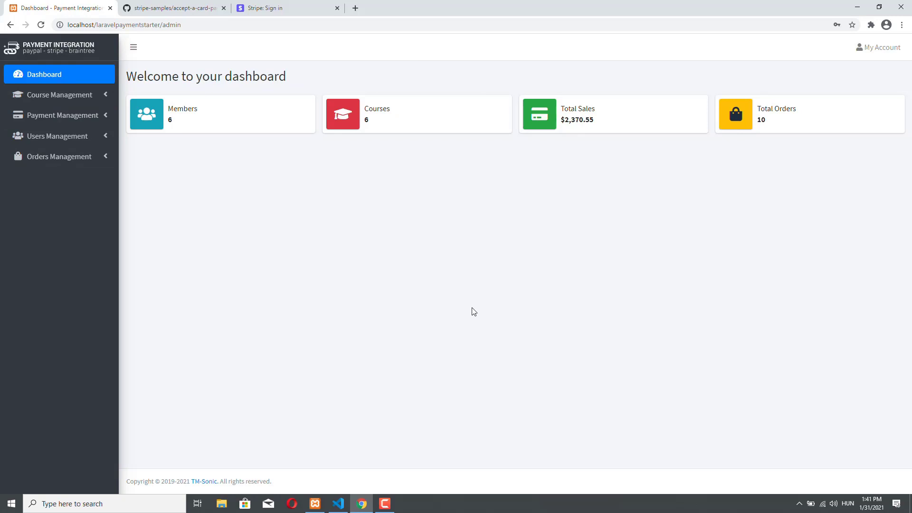
Open Payment Management > Settings and highlight the USD currency and price settings
click(80, 115)
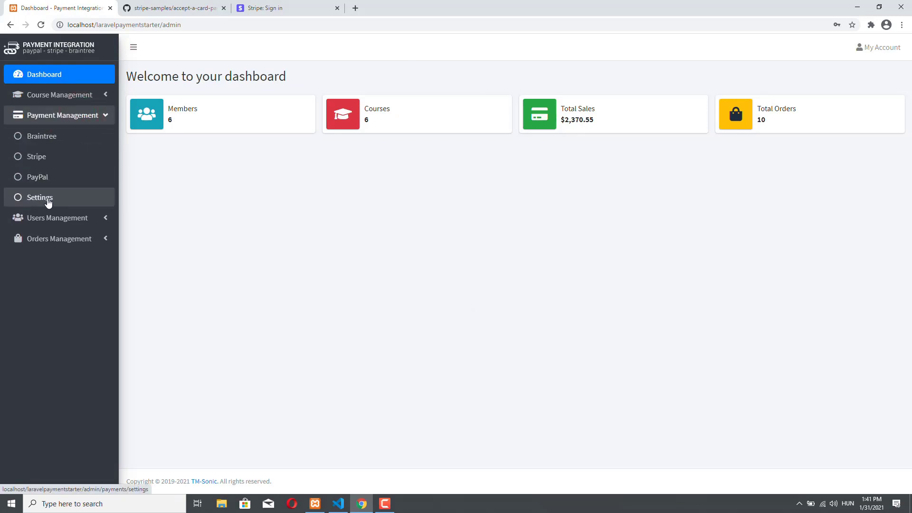
click(47, 199)
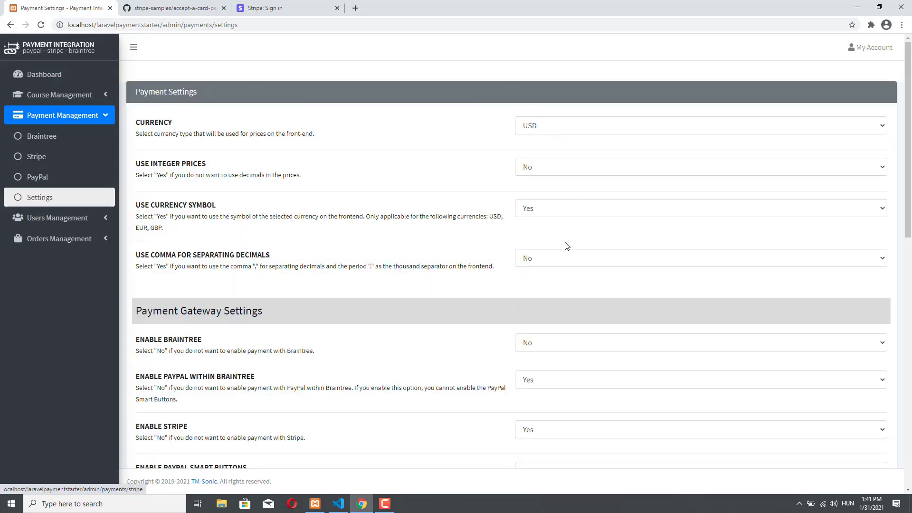
drag(539, 278, 253, 150)
click(254, 145)
Scroll down and highlight the ENABLE STRIPE setting and its description
scroll(340, 171, down, 2)
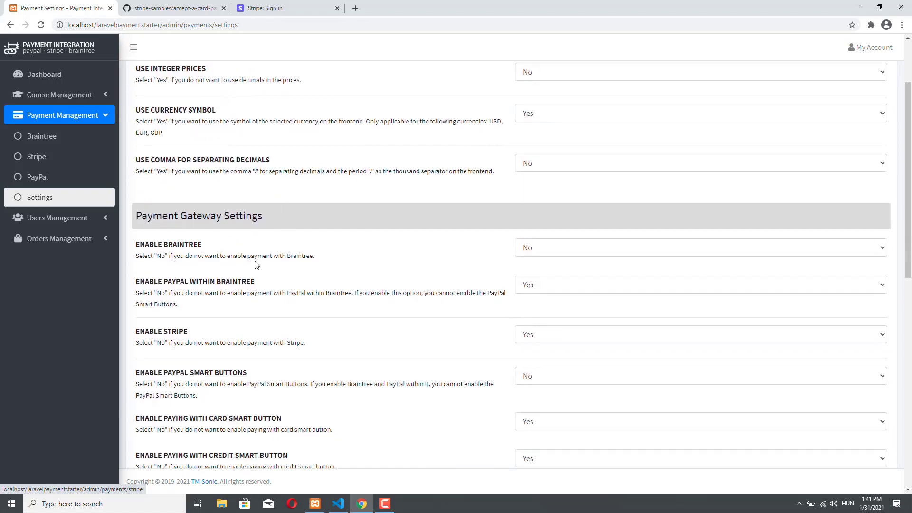
scroll(233, 232, down, 2)
click(324, 245)
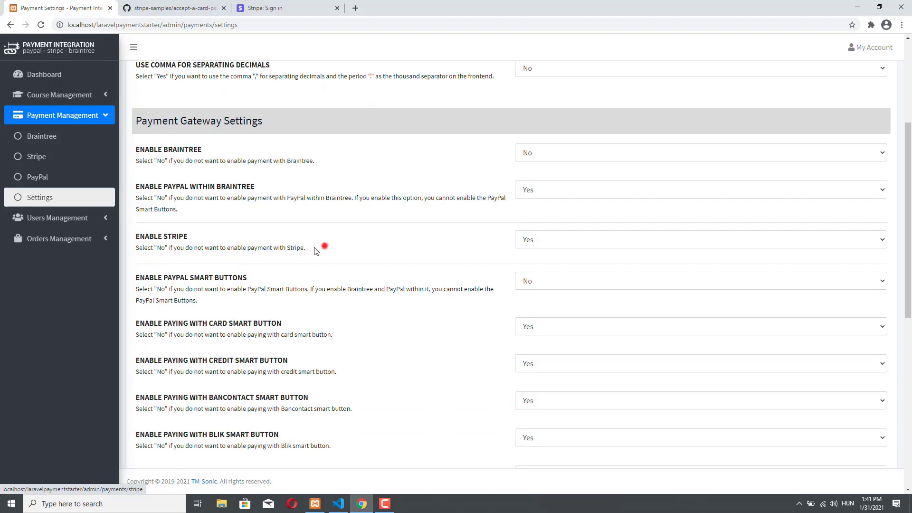
drag(314, 249, 136, 234)
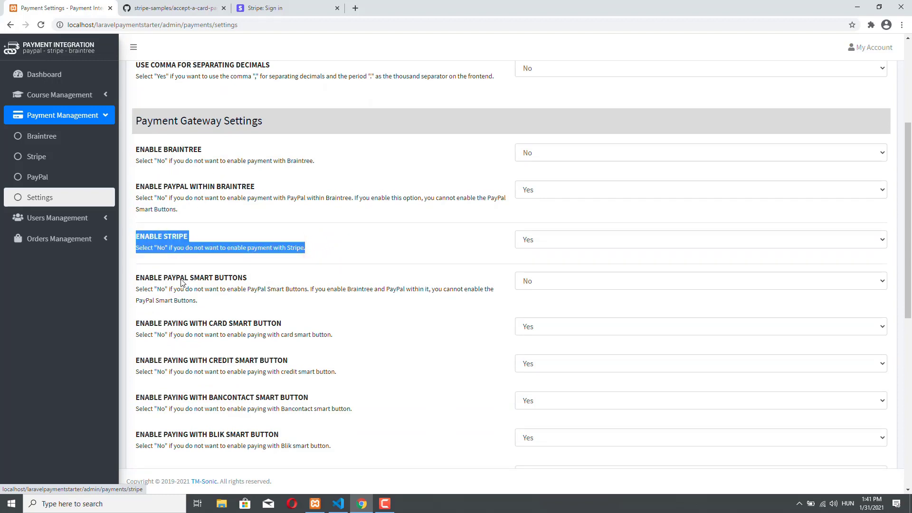
drag(320, 247, 136, 236)
scroll(334, 299, up, 4)
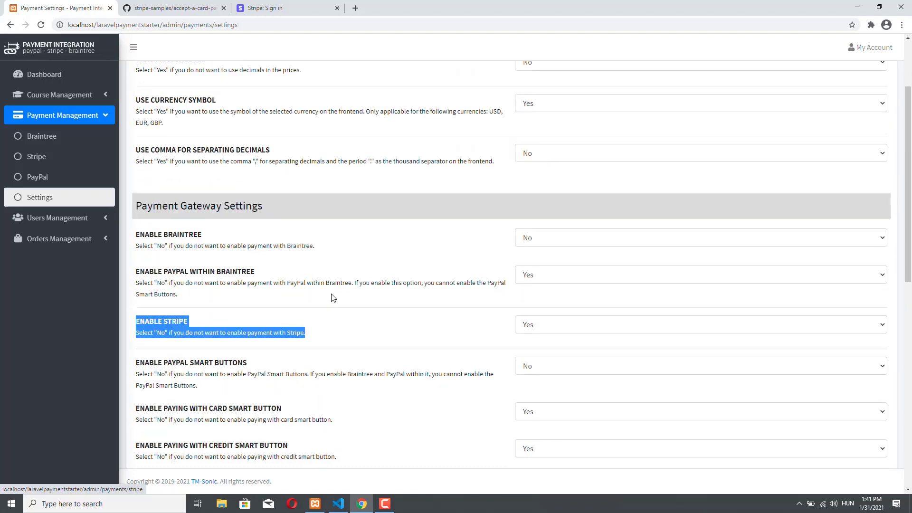
click(266, 152)
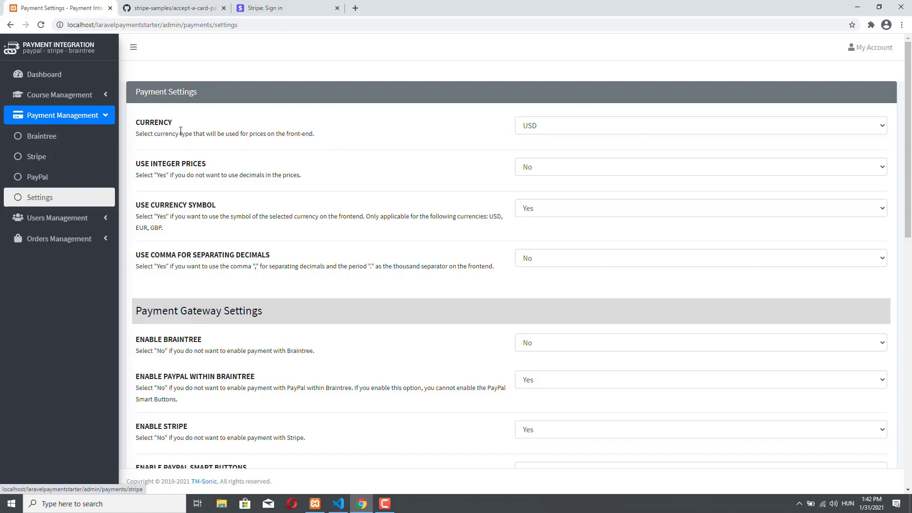
double_click(141, 123)
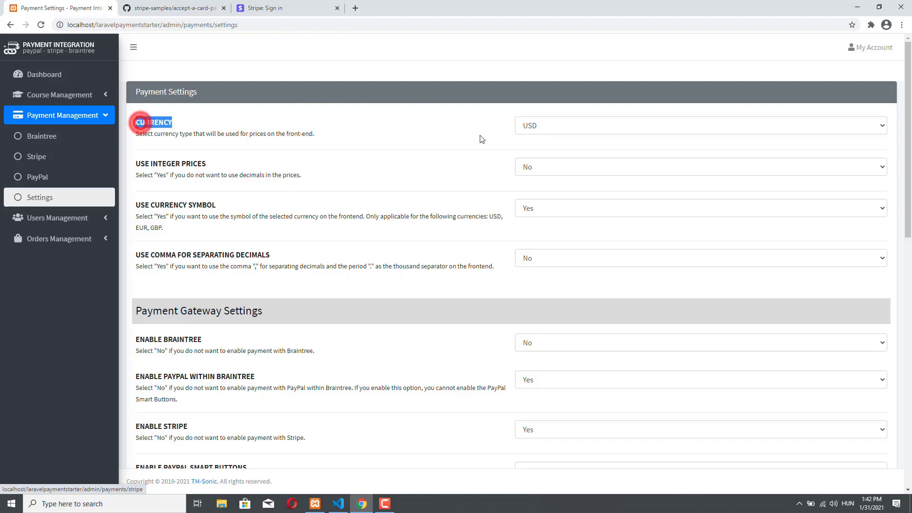
click(376, 137)
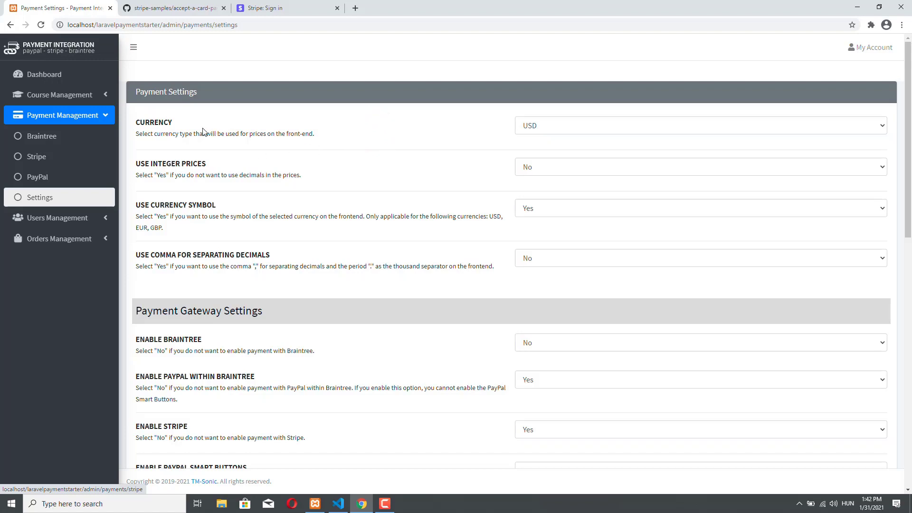
click(569, 131)
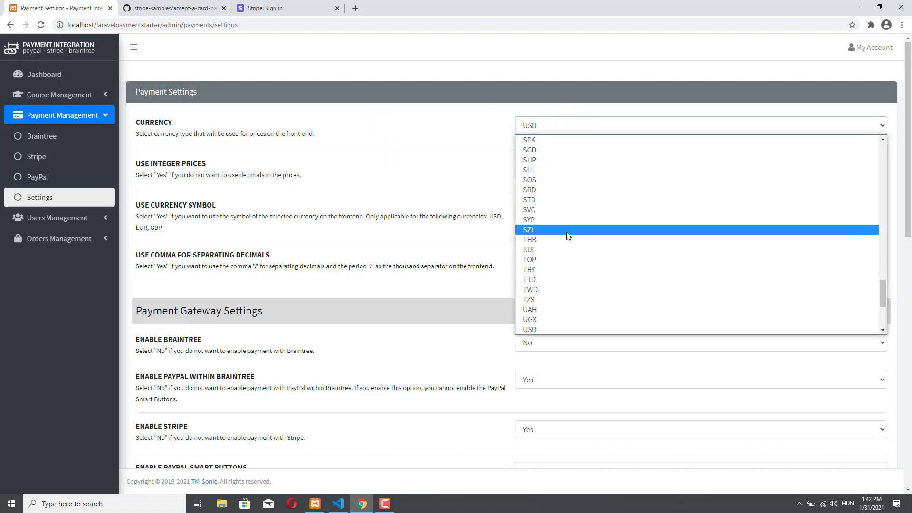
click(431, 125)
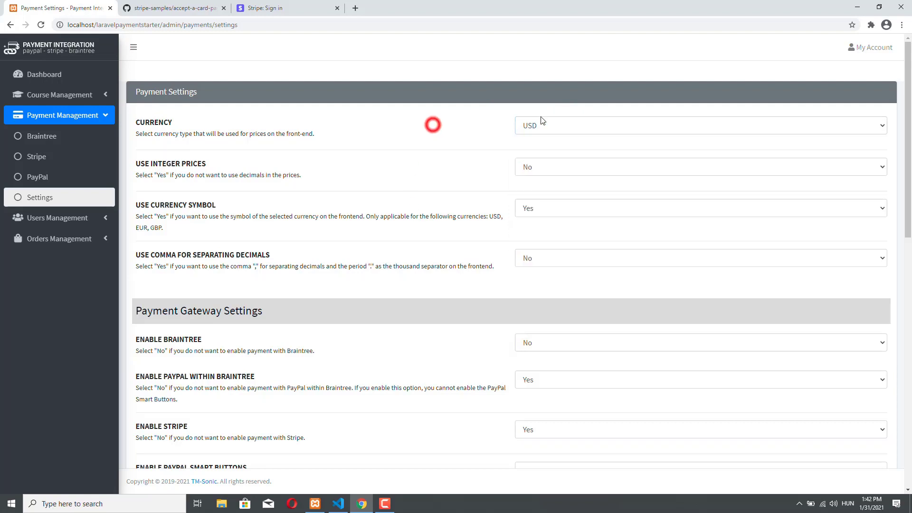
click(543, 127)
scroll(549, 194, up, 20)
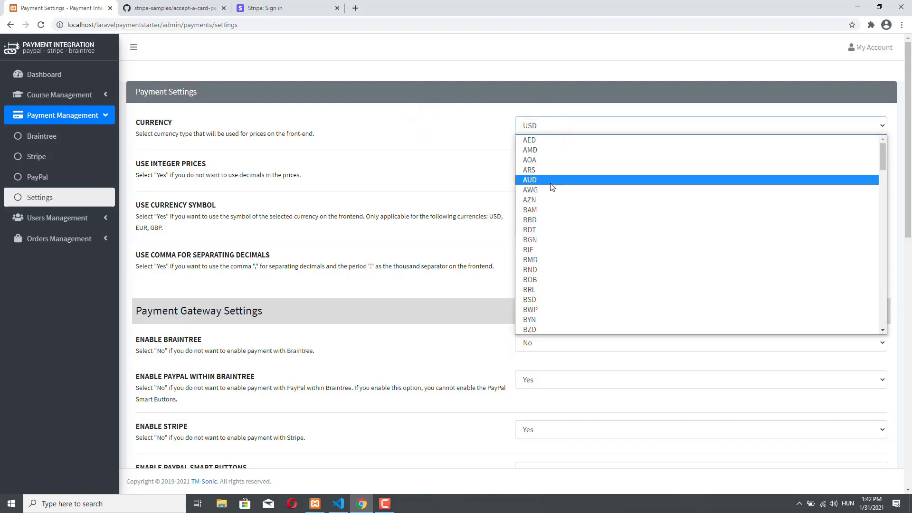
scroll(551, 247, down, 3)
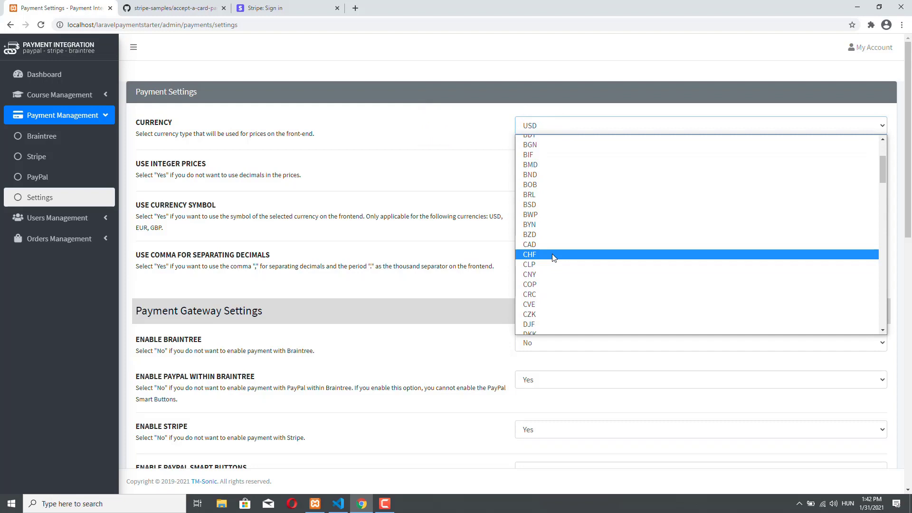
text(eur)
key(Return)
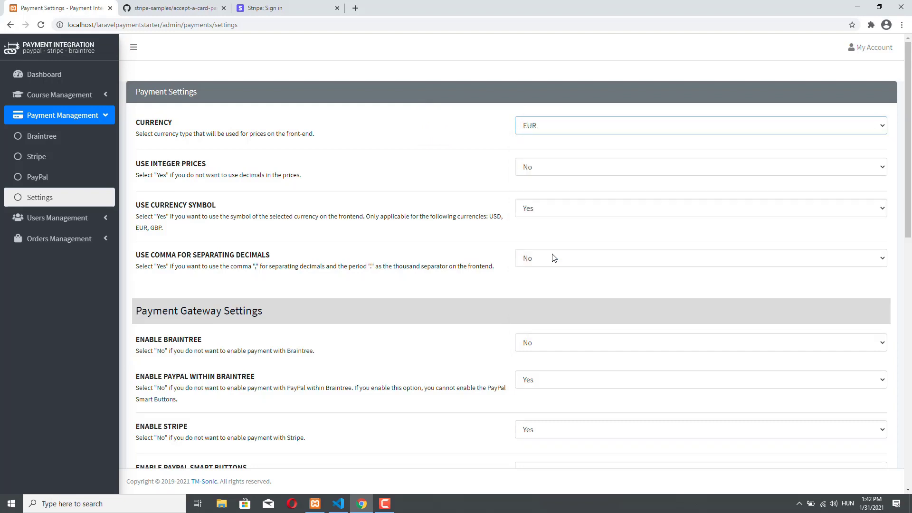
click(408, 162)
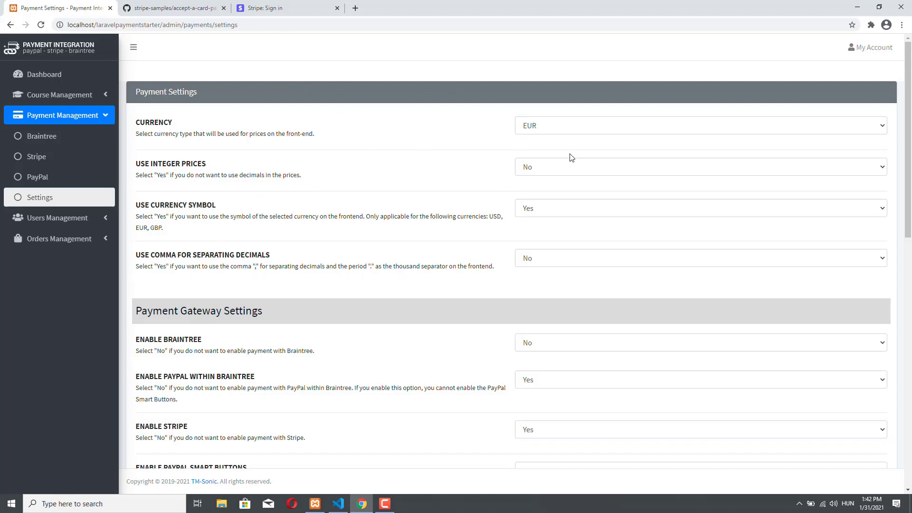
click(563, 130)
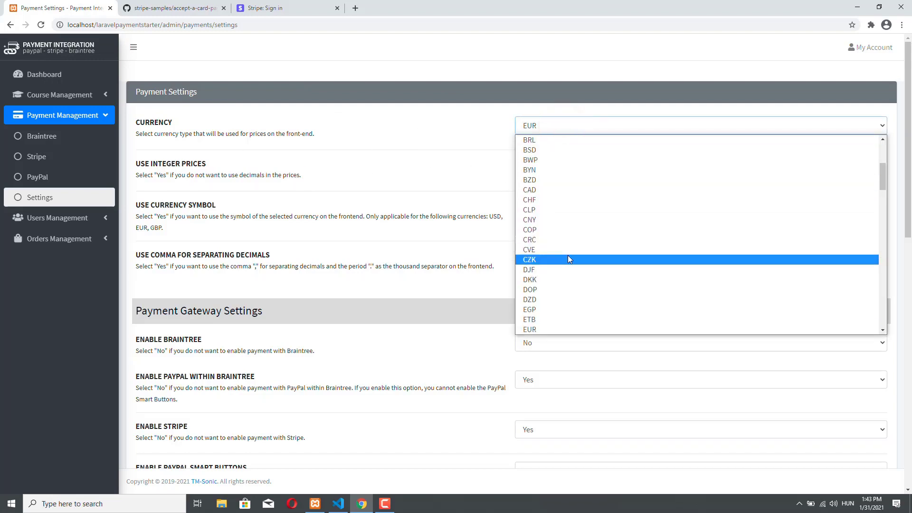
scroll(566, 256, down, 20)
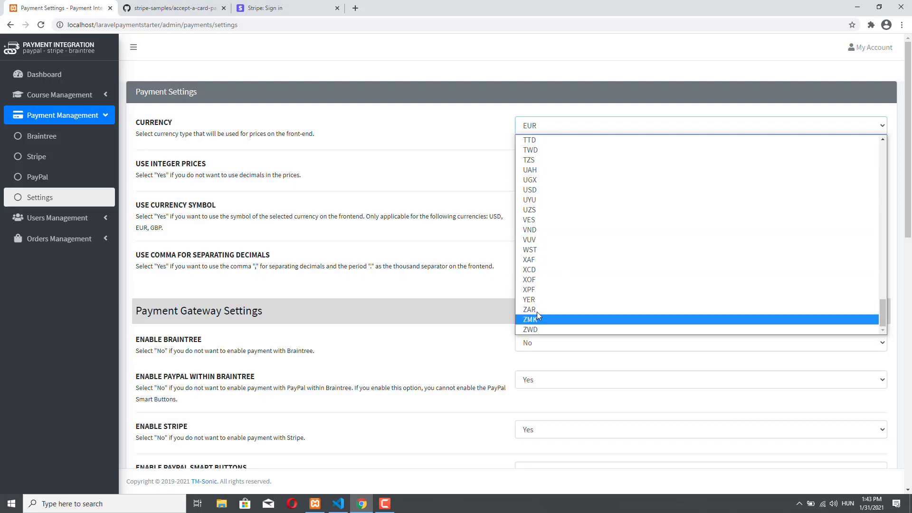
click(544, 190)
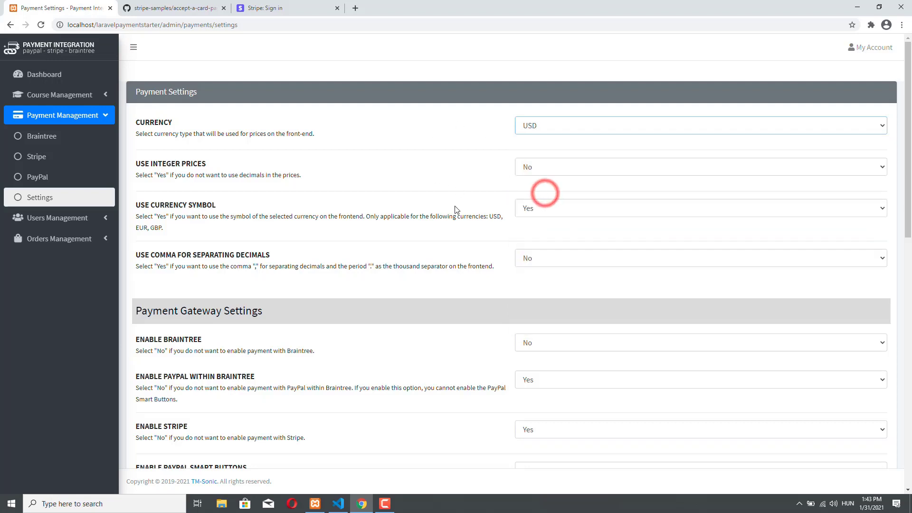
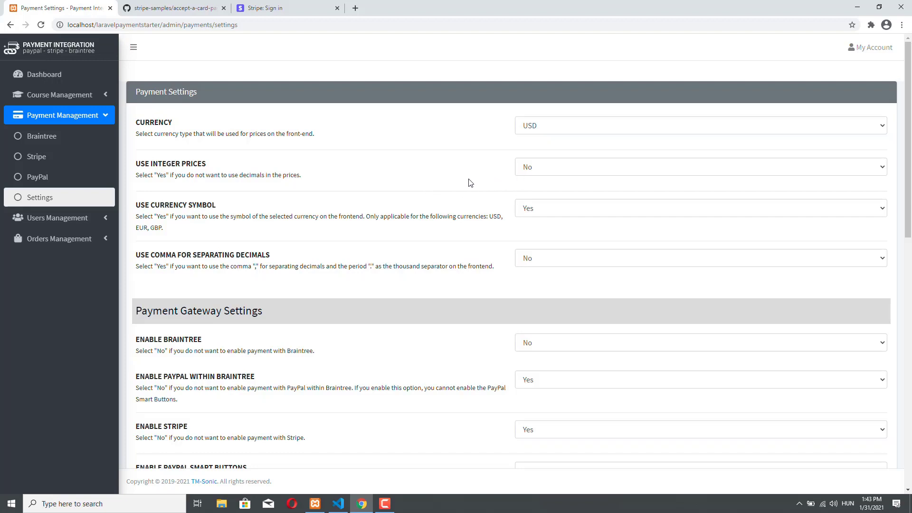
click(524, 177)
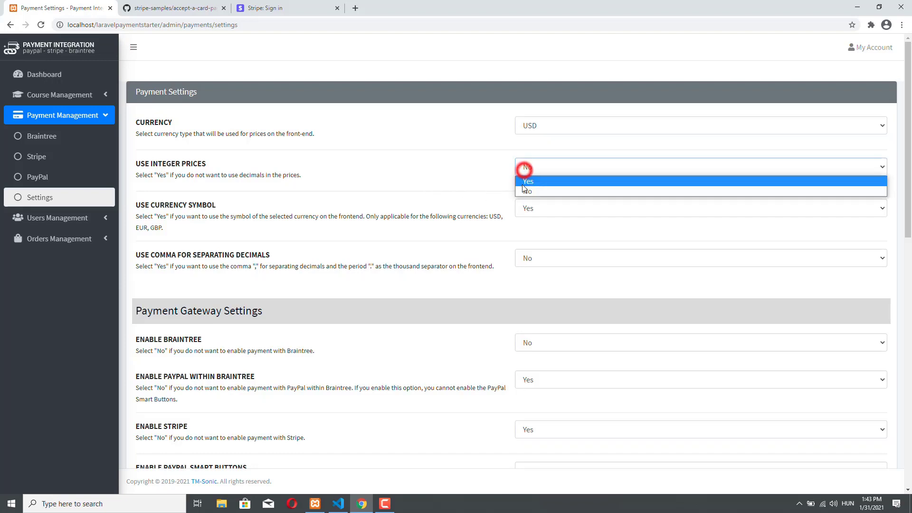
click(525, 185)
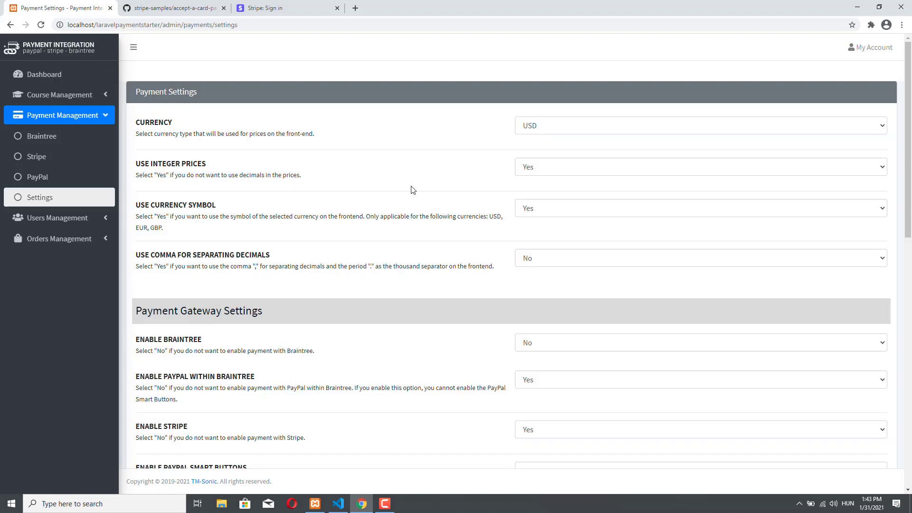
click(539, 170)
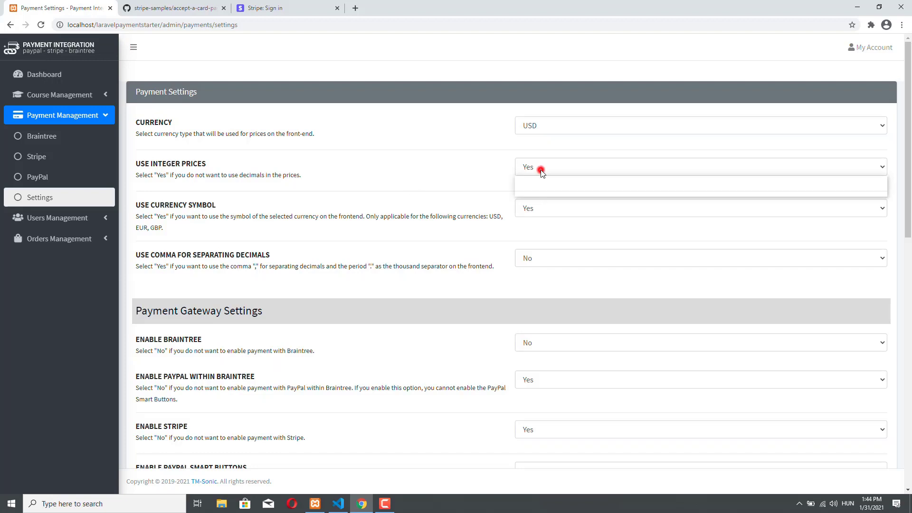
click(530, 190)
click(375, 178)
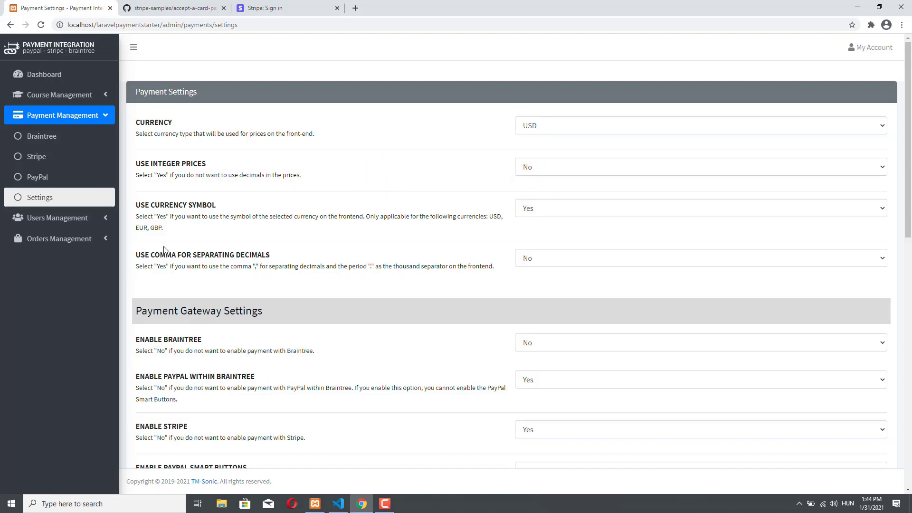
drag(136, 205, 228, 203)
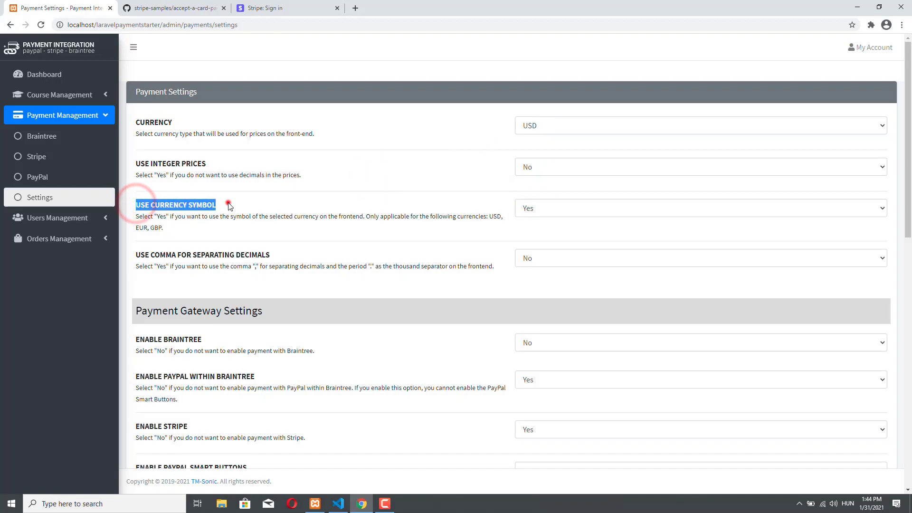
click(228, 203)
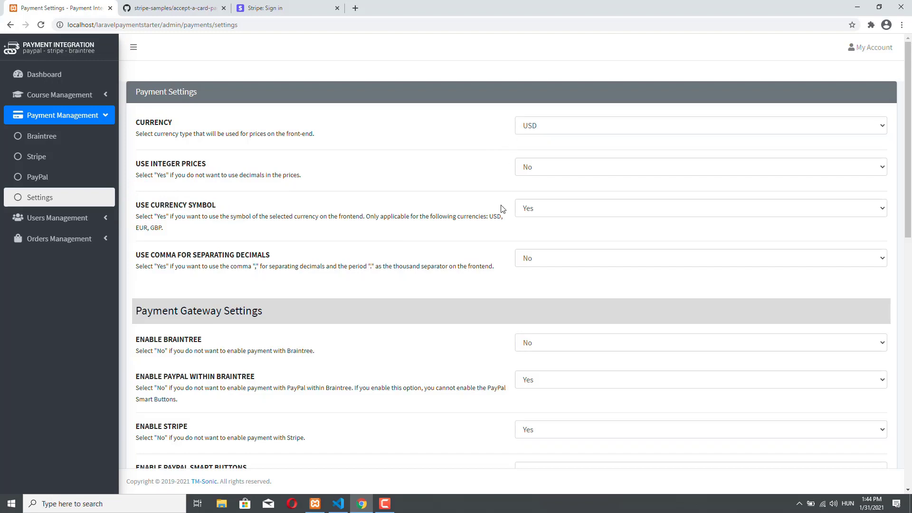
double_click(155, 227)
click(478, 231)
double_click(495, 217)
double_click(139, 228)
double_click(156, 228)
click(170, 232)
click(550, 203)
click(443, 217)
double_click(502, 217)
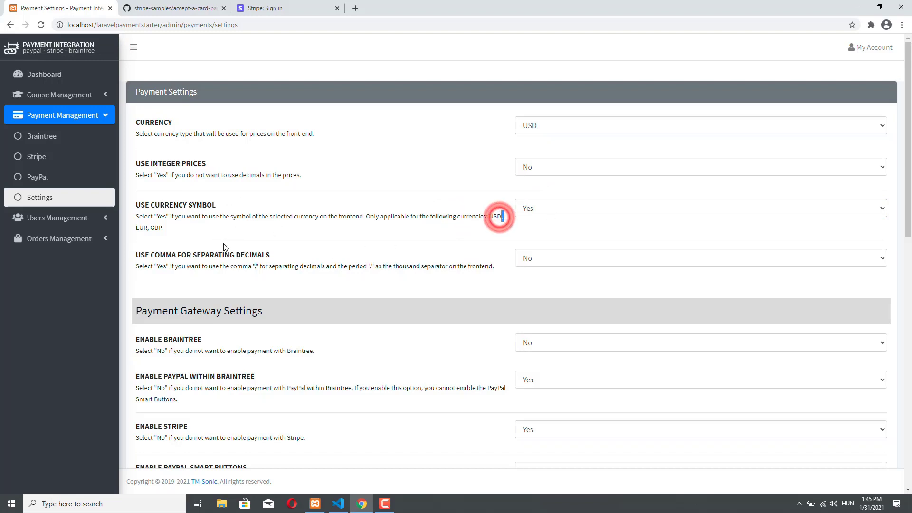
click(140, 228)
click(194, 228)
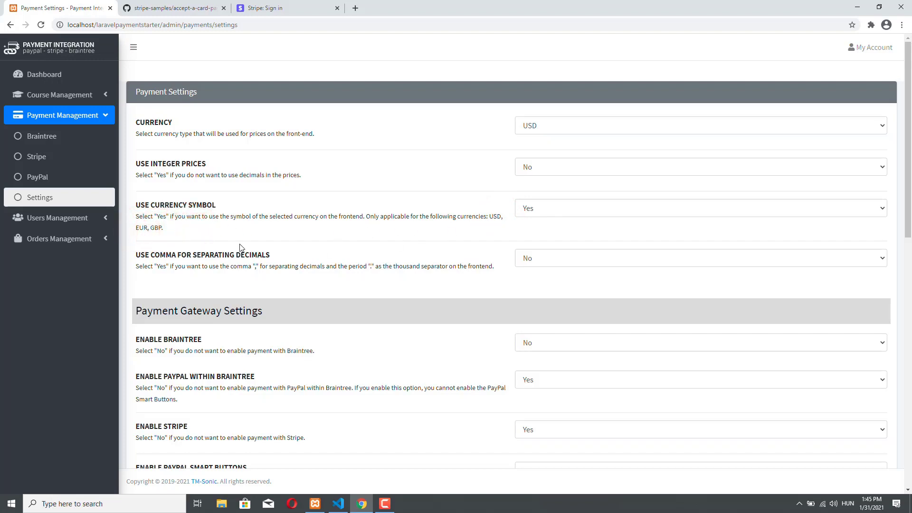
triple_click(194, 227)
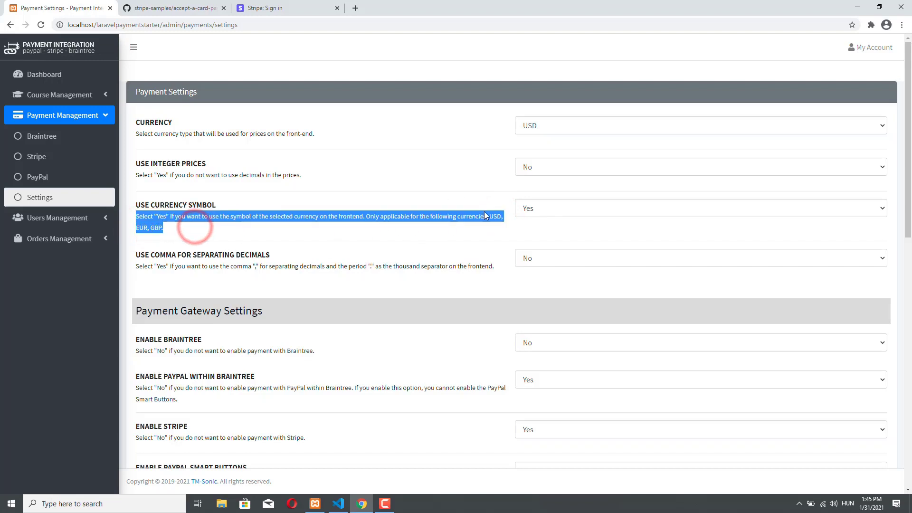
drag(164, 229, 490, 217)
drag(435, 226, 134, 226)
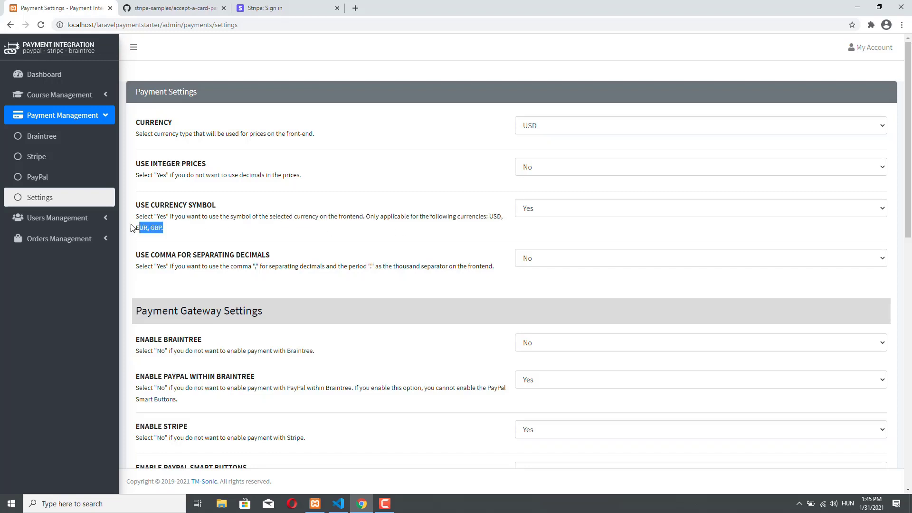
click(133, 223)
triple_click(152, 223)
click(183, 224)
drag(138, 255, 277, 256)
click(277, 256)
drag(151, 255, 281, 257)
click(281, 257)
click(566, 269)
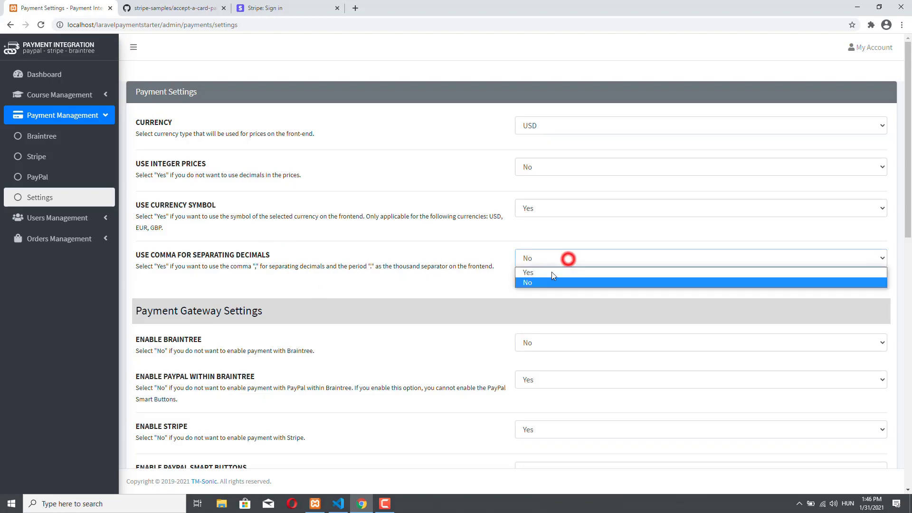
click(551, 280)
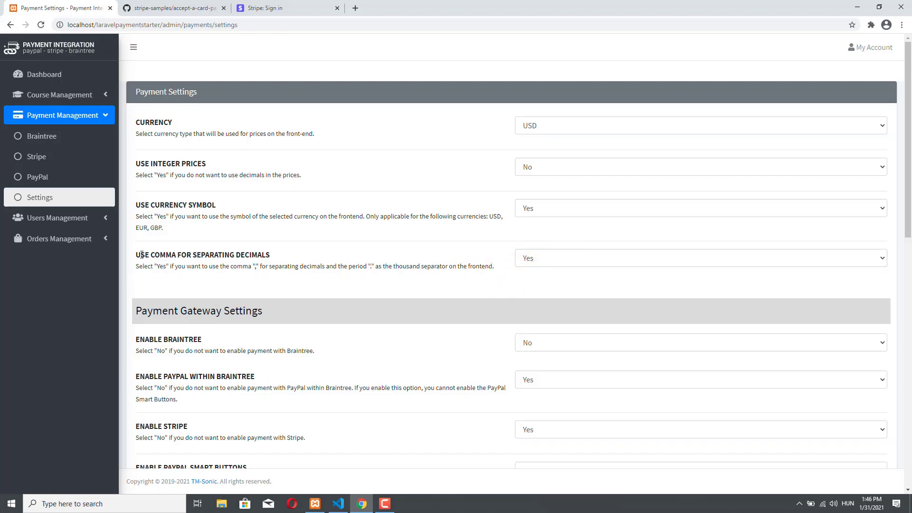
drag(142, 255, 281, 255)
click(281, 254)
drag(426, 266, 356, 280)
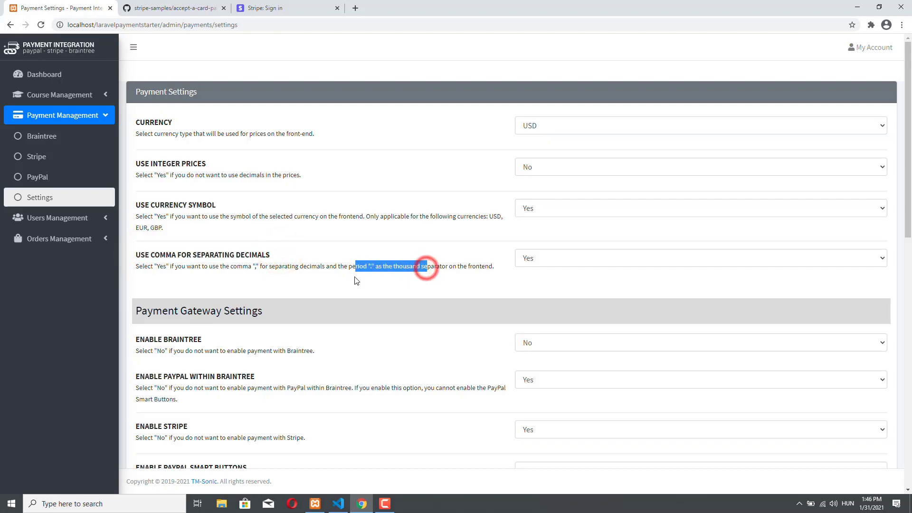
click(356, 280)
click(535, 258)
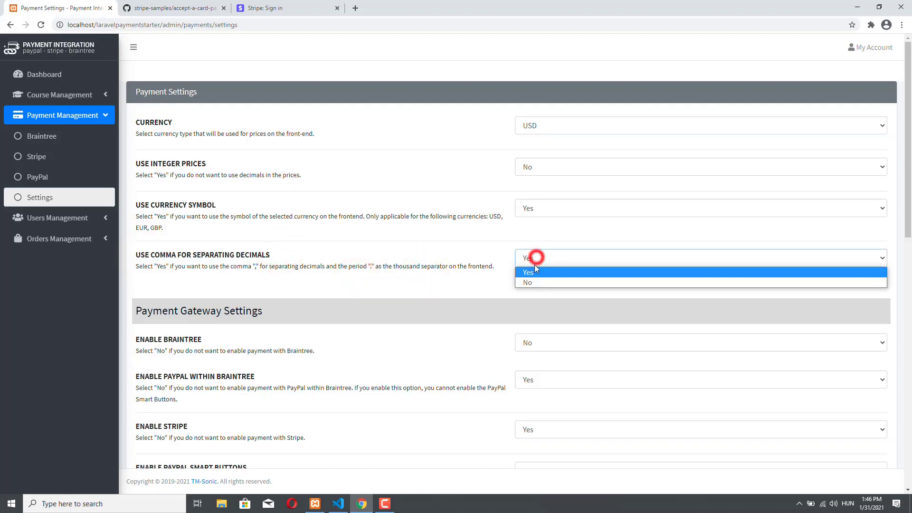
click(526, 283)
drag(504, 285, 211, 241)
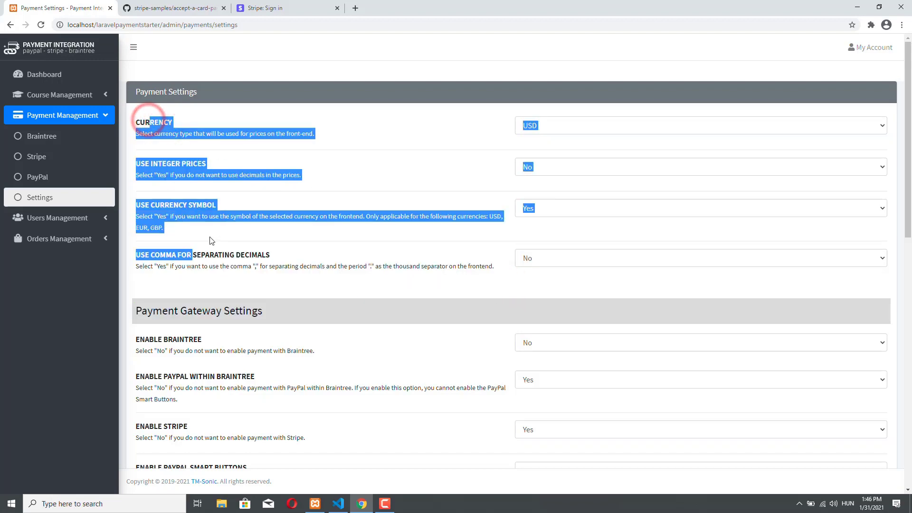
scroll(211, 238, down, 2)
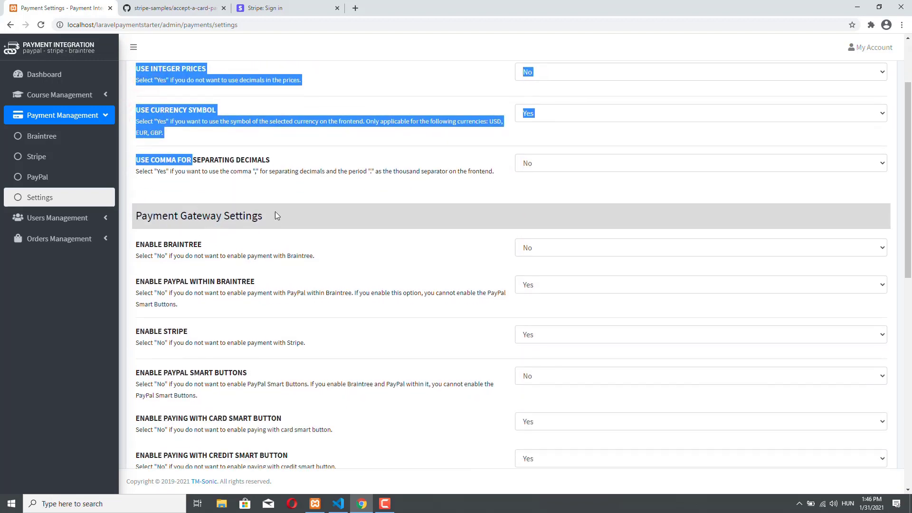
scroll(277, 216, down, 1)
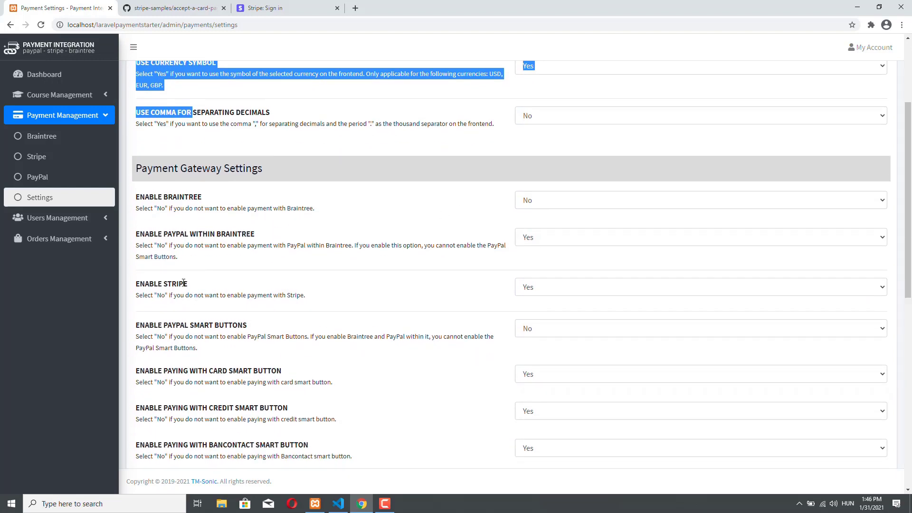
click(183, 284)
drag(134, 284, 195, 285)
click(523, 287)
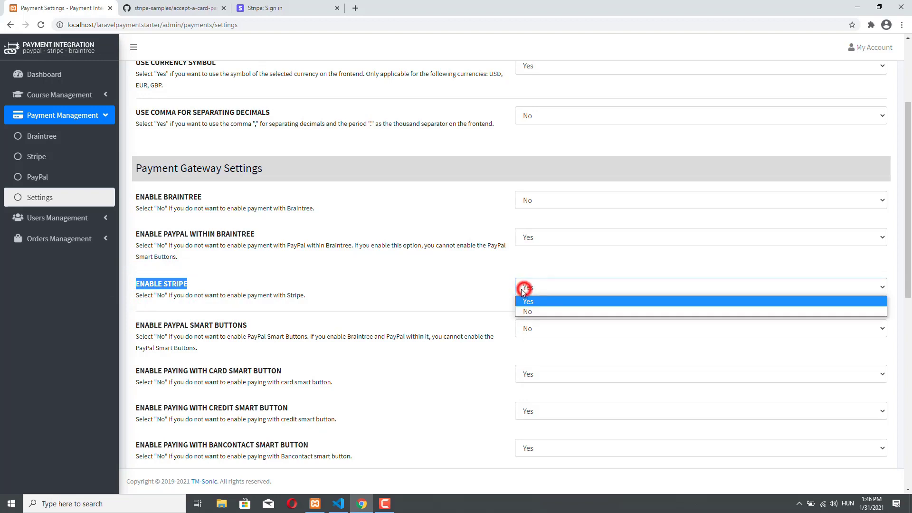
click(485, 284)
click(425, 294)
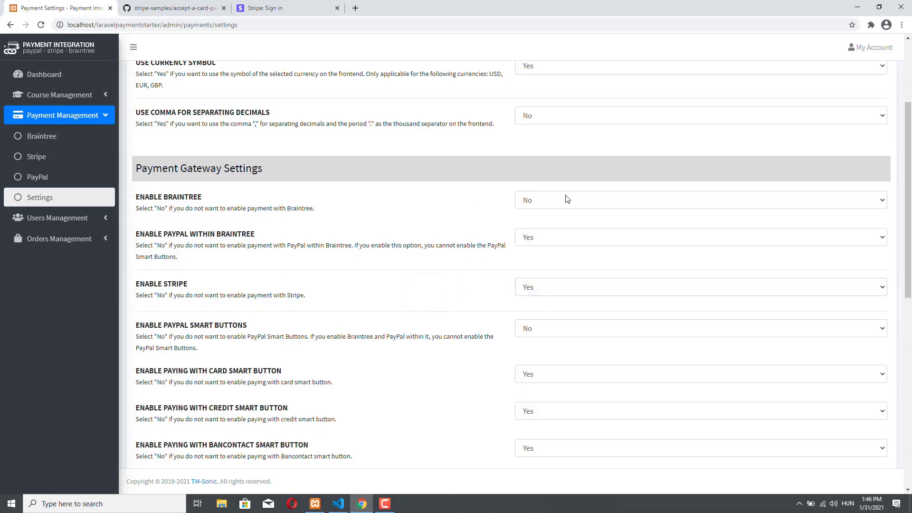
scroll(438, 273, down, 1)
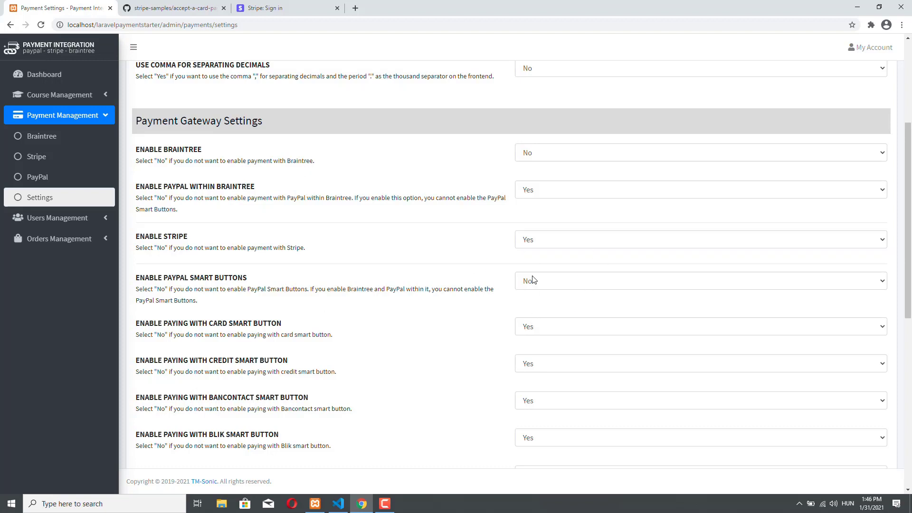
click(545, 154)
click(452, 153)
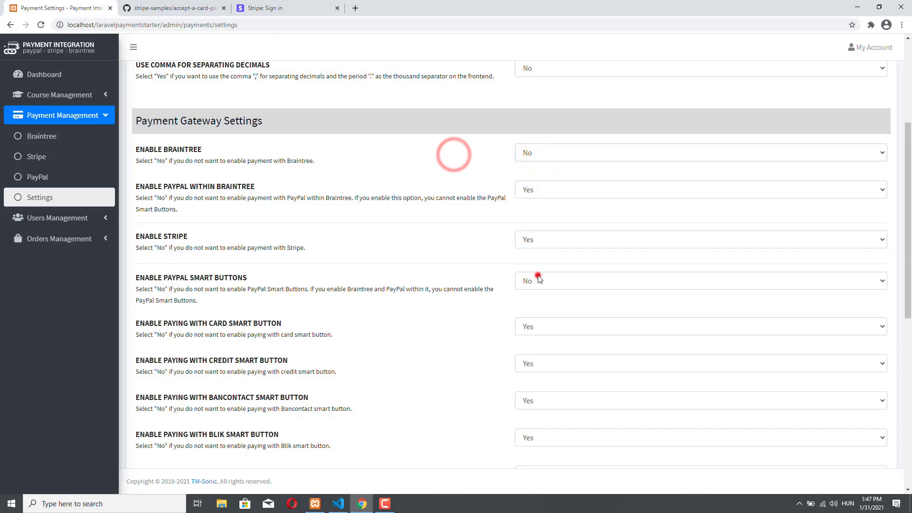
click(538, 278)
click(448, 271)
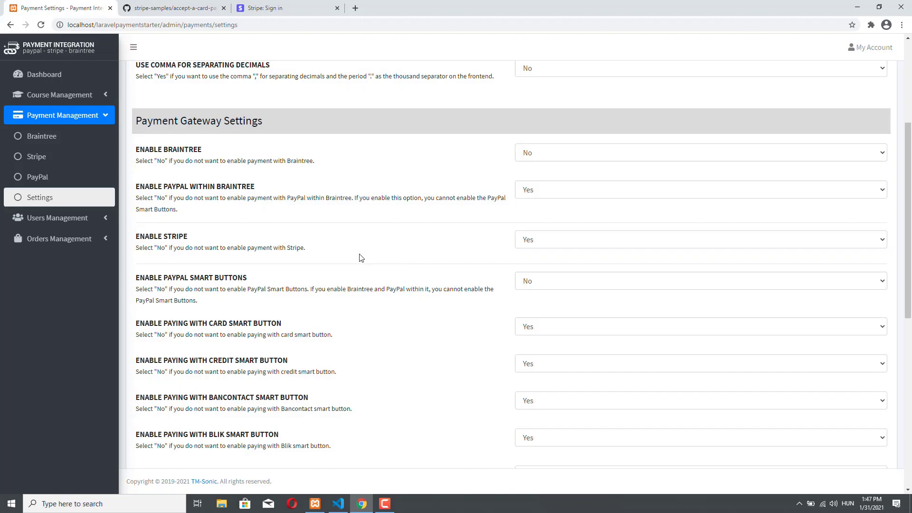
scroll(359, 256, down, 8)
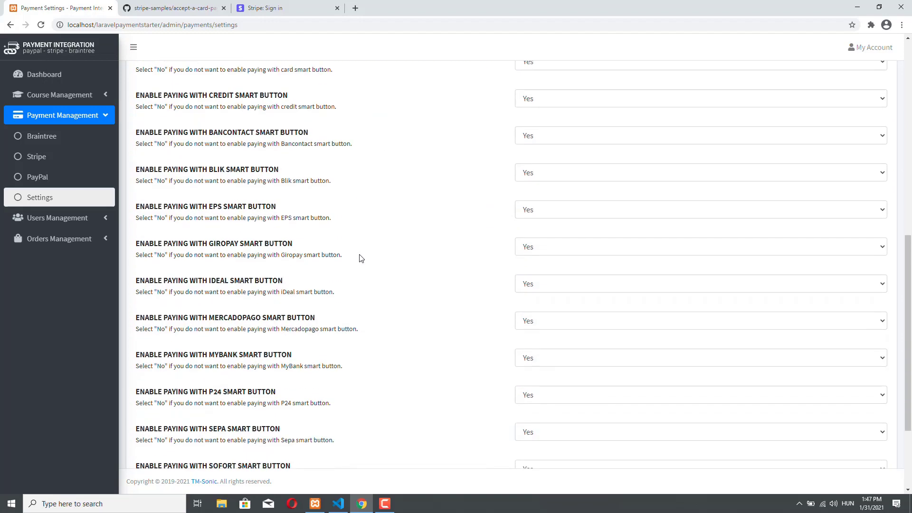
Save the Payment Settings, then go to Payment Management > Stripe settings
click(160, 442)
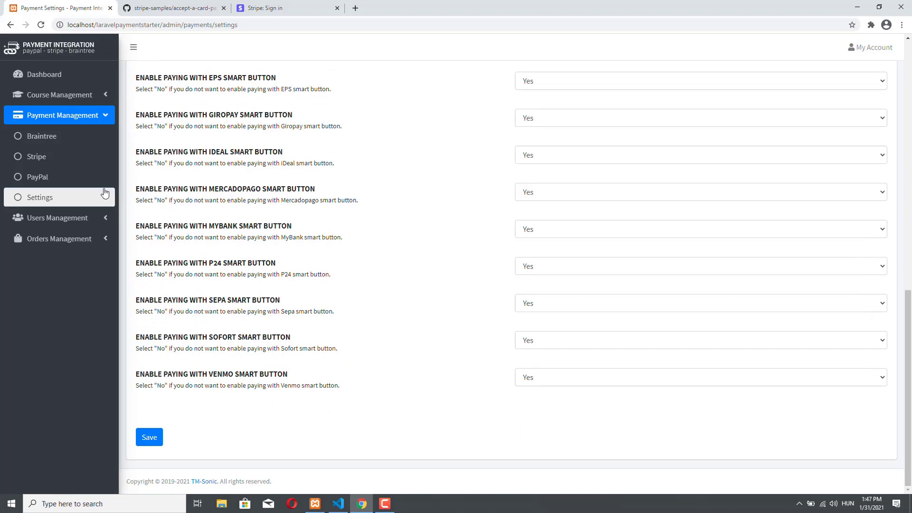
click(38, 163)
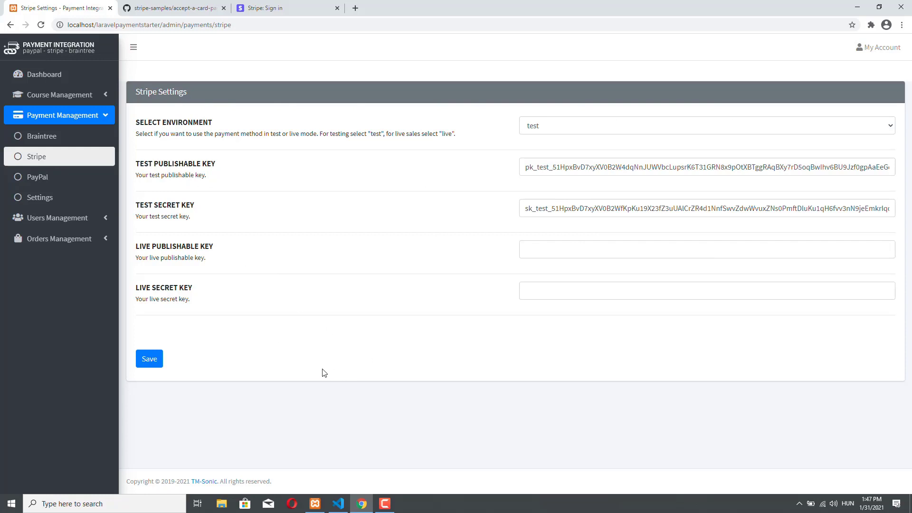
click(572, 125)
click(498, 128)
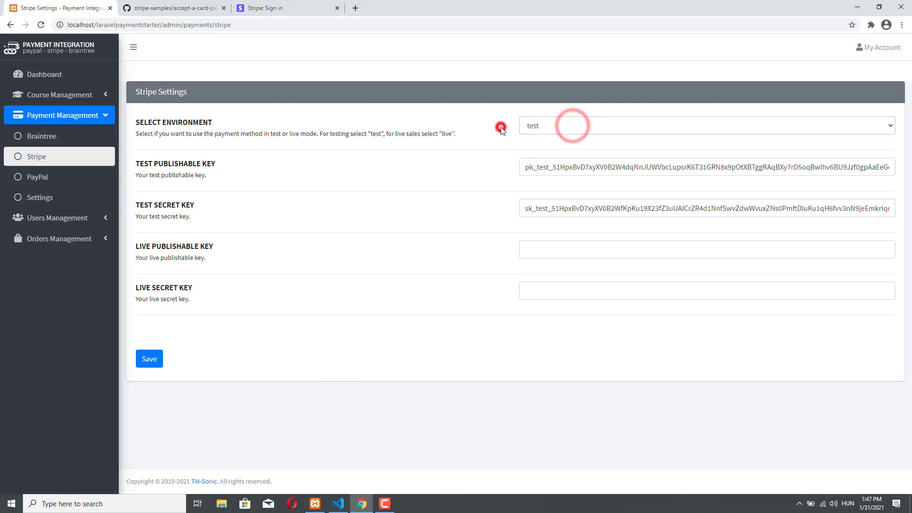
click(533, 126)
click(507, 106)
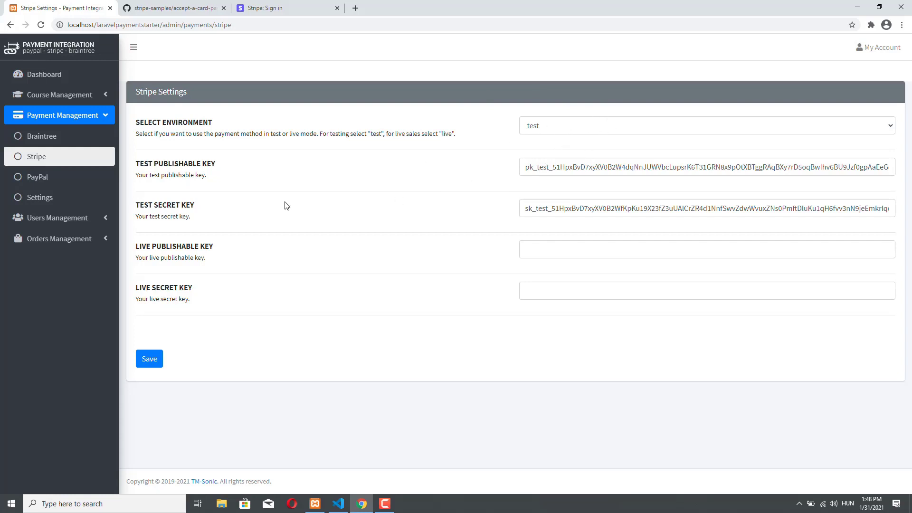
drag(232, 161, 208, 177)
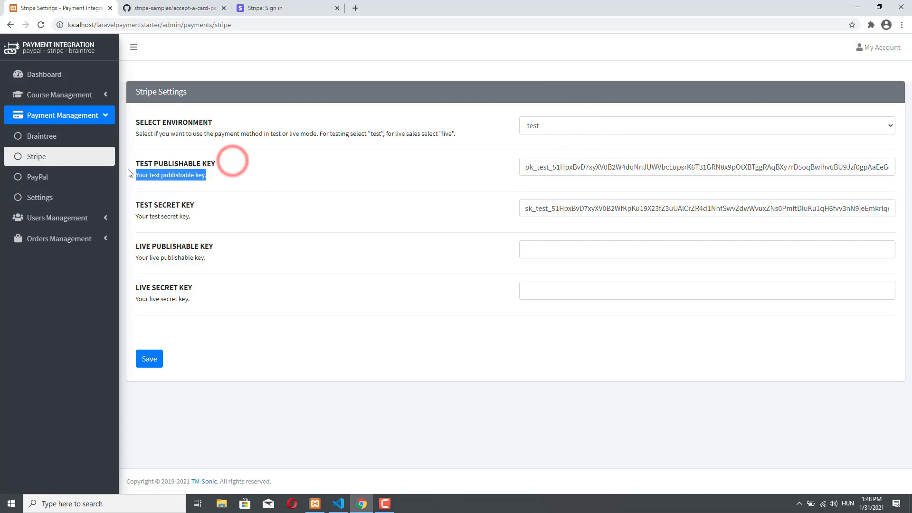
click(214, 187)
drag(225, 217, 204, 164)
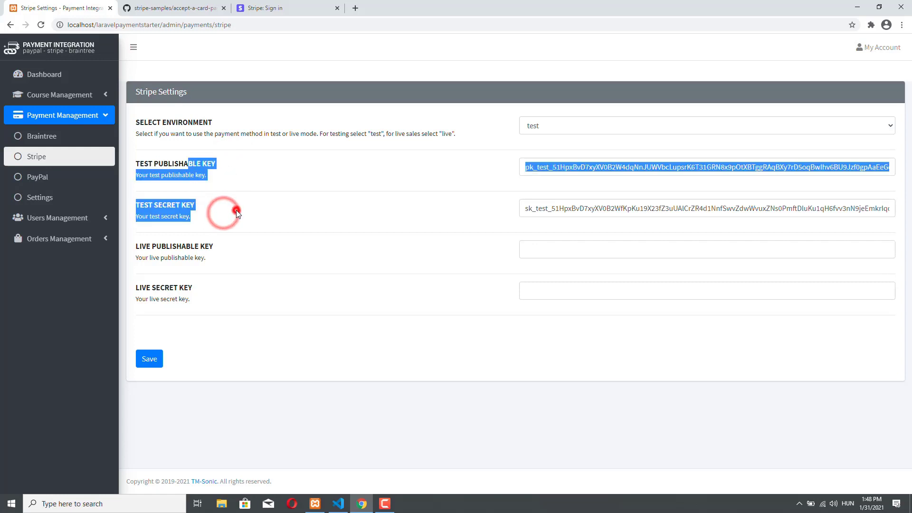
click(235, 210)
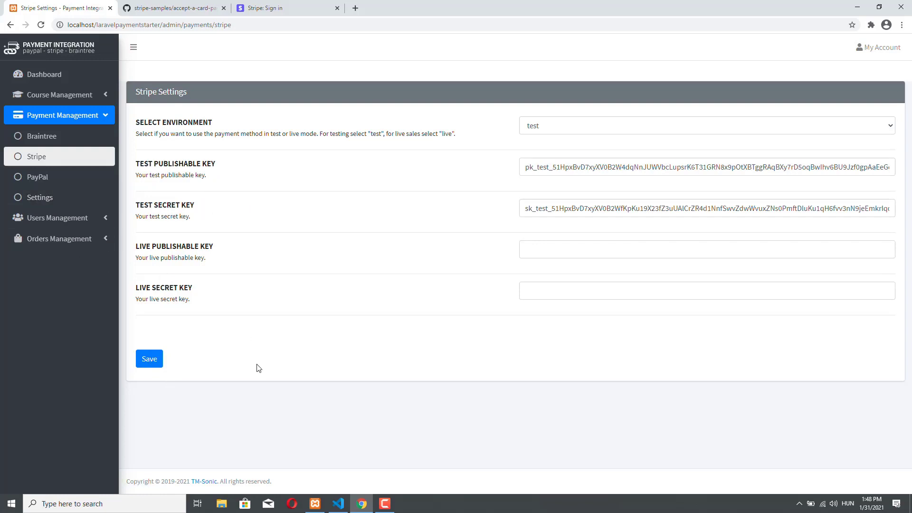
drag(236, 215, 137, 164)
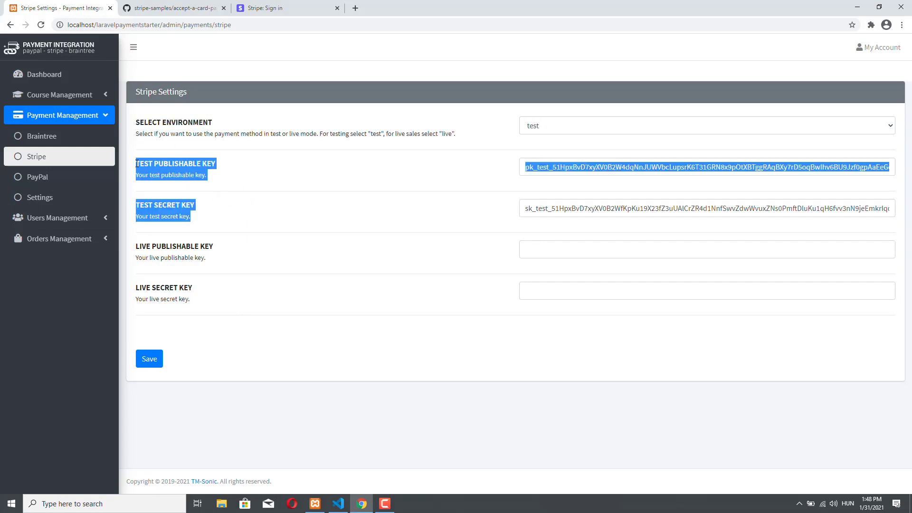
click(233, 214)
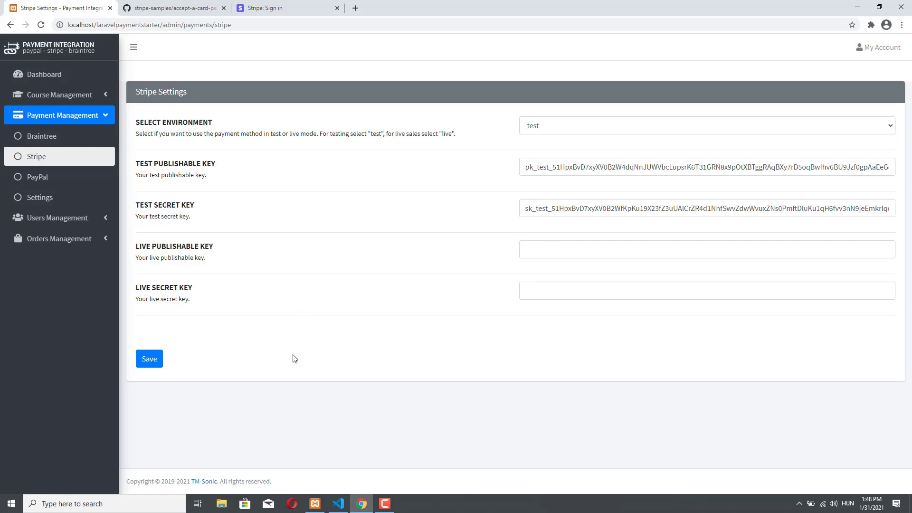
Sign in to the Stripe Dashboard with the saved account e-mail and the account password
click(291, 9)
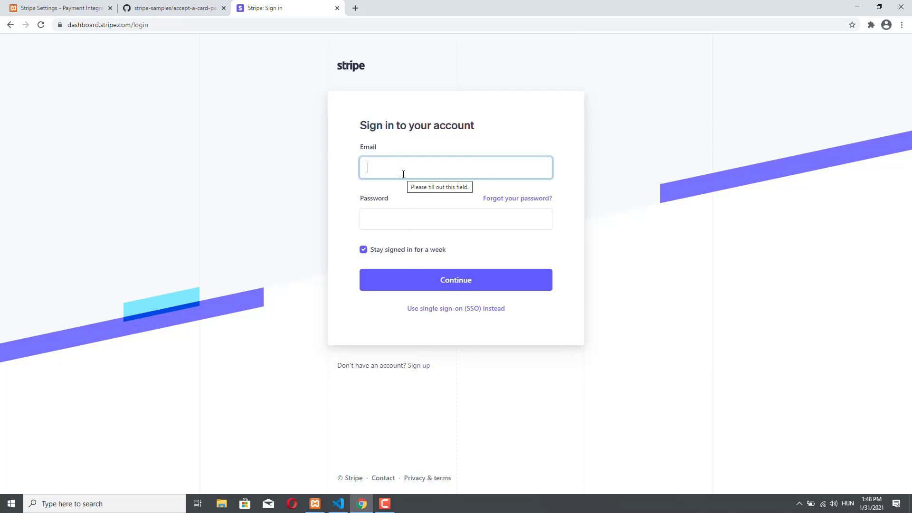
text(mar)
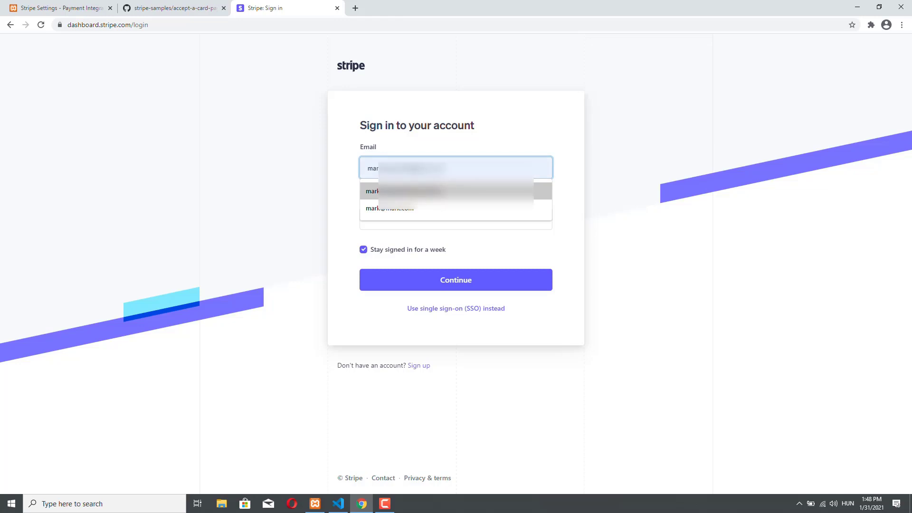
click(429, 185)
click(410, 216)
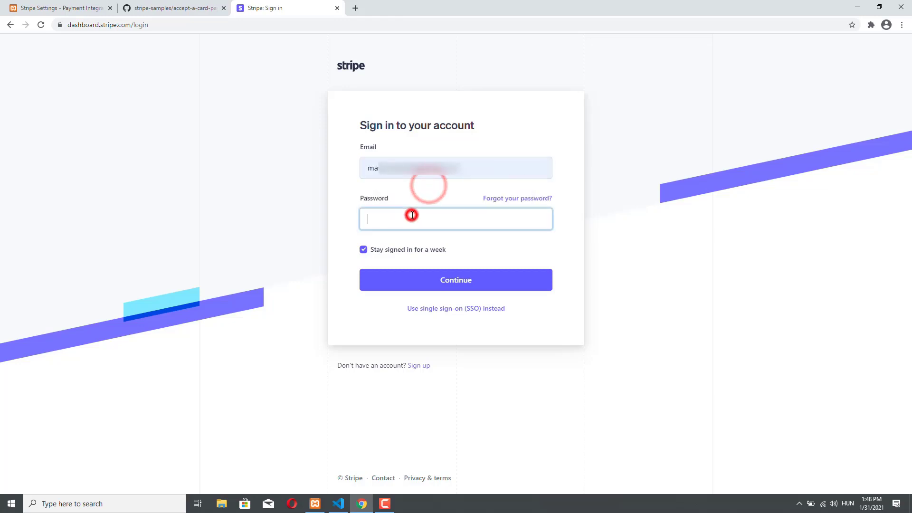
key(ctrl+v)
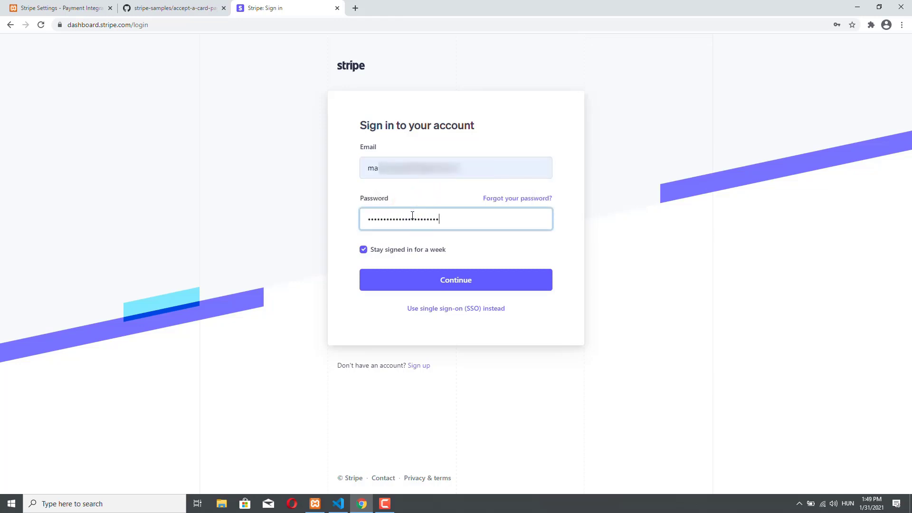
click(427, 283)
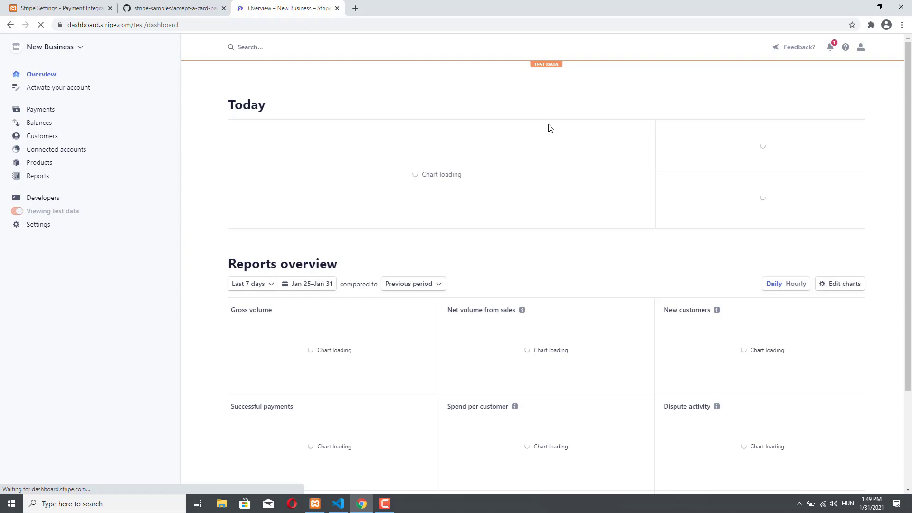
Expand 'Build your payments integration' and reveal the test API keys with the publishable key
click(237, 116)
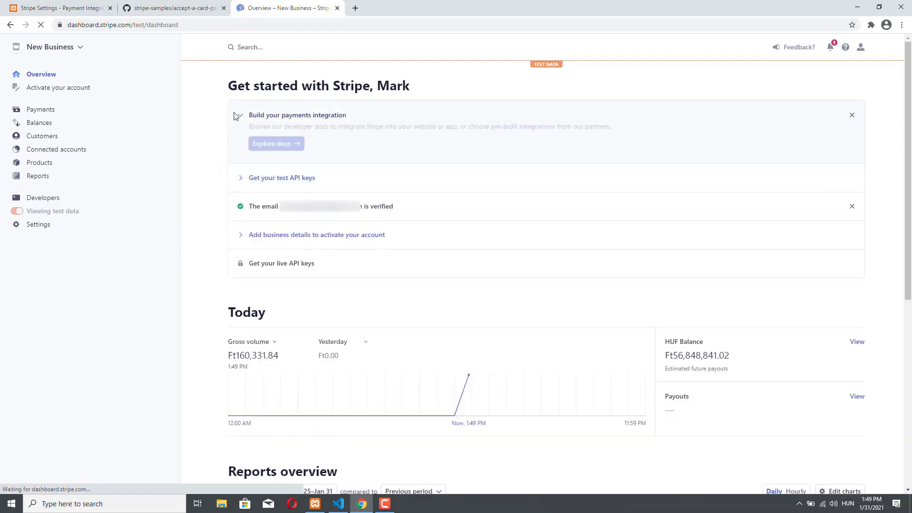
drag(405, 237, 249, 240)
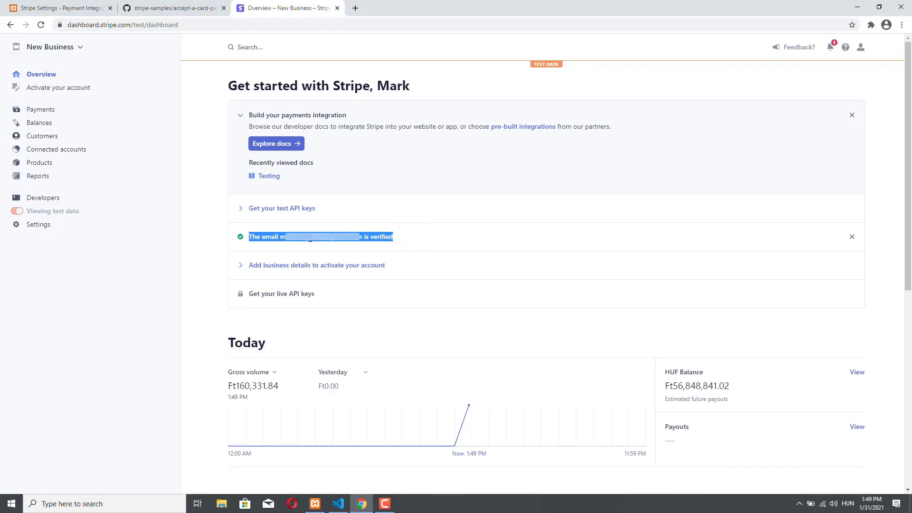
click(401, 240)
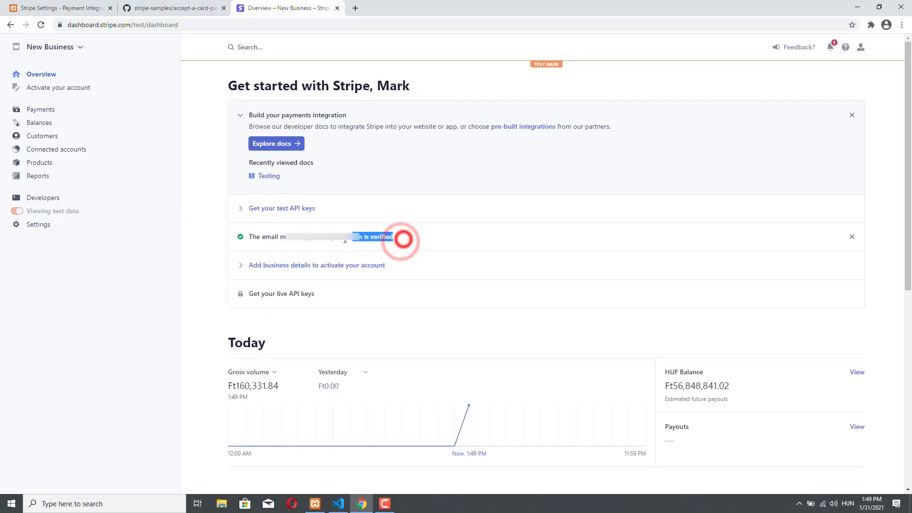
click(266, 243)
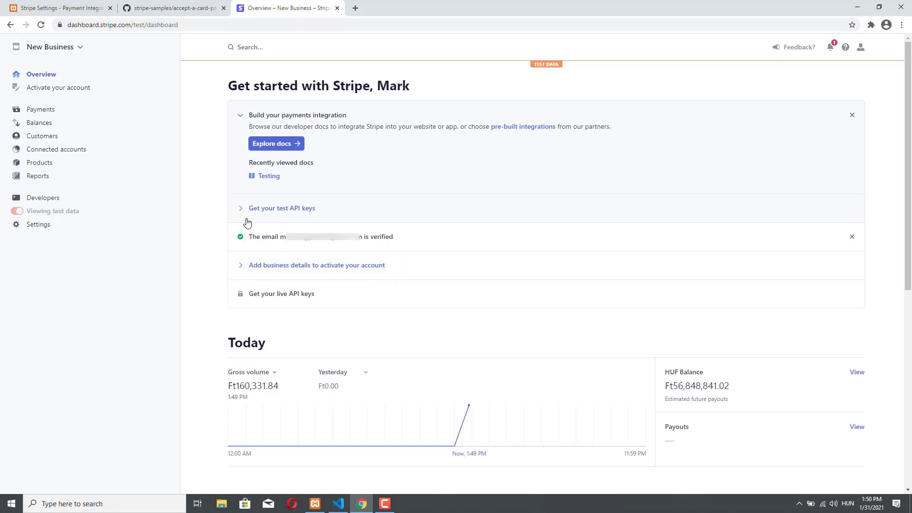
click(275, 210)
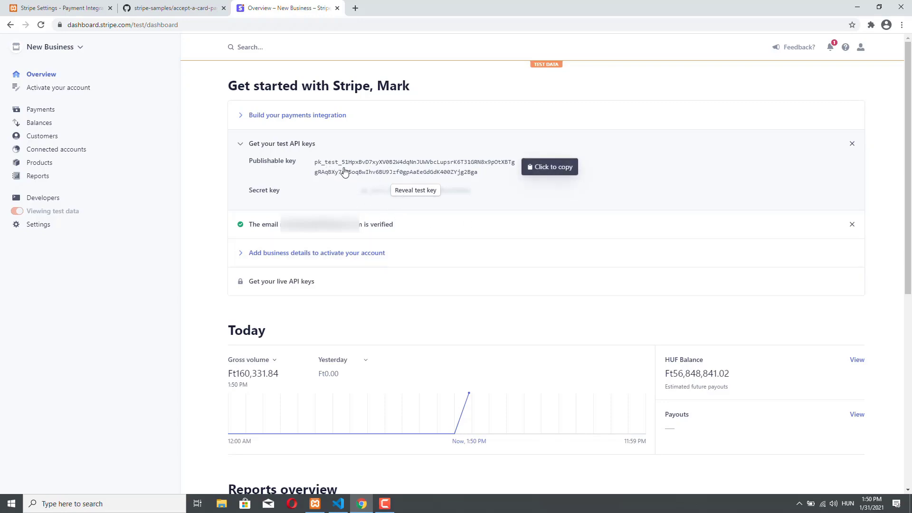
Compare the admin's test publishable and secret key fields against the Stripe dashboard keys
click(91, 9)
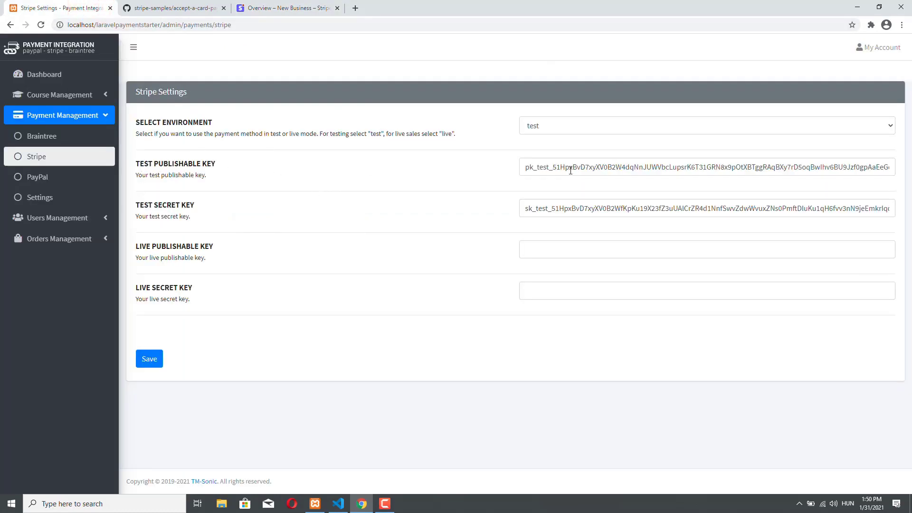
drag(429, 176, 149, 163)
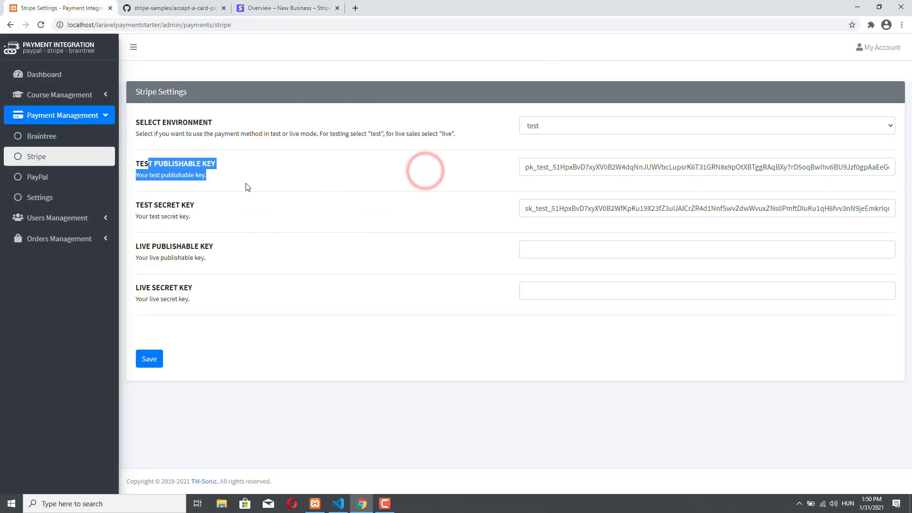
click(257, 6)
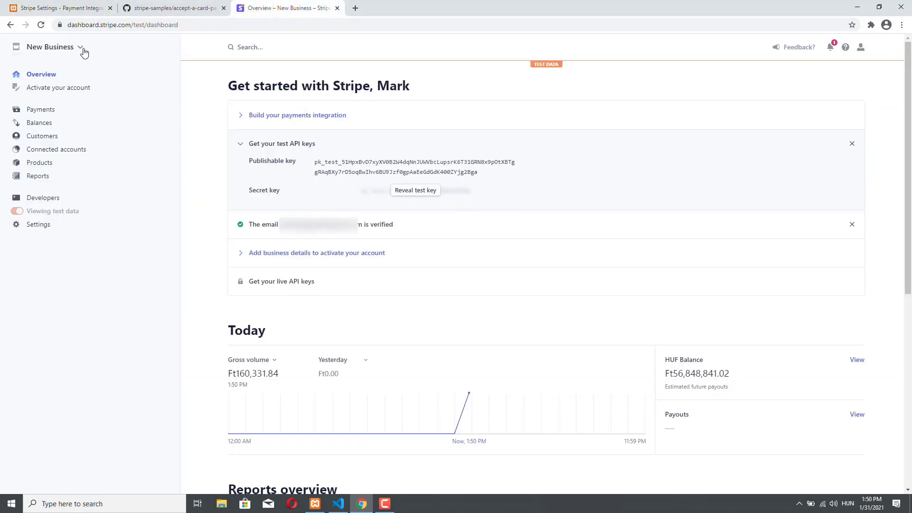
click(81, 9)
drag(221, 221, 133, 199)
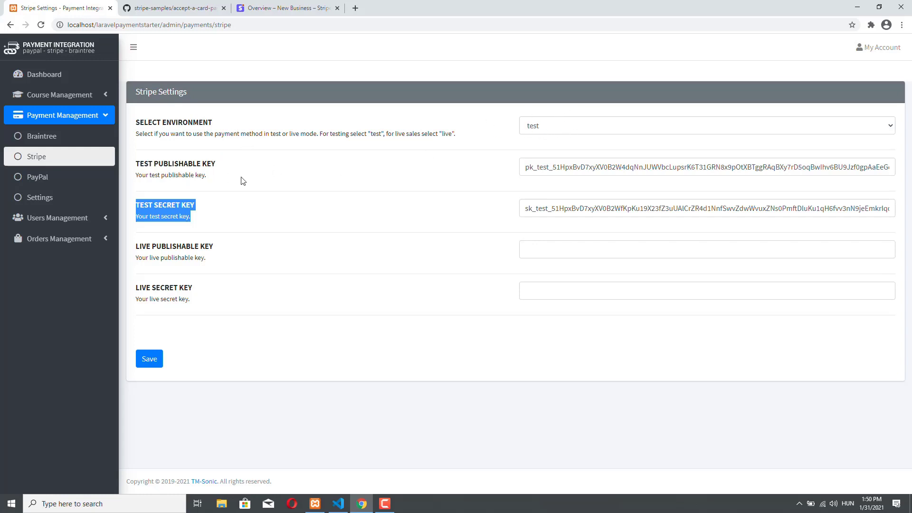
click(237, 341)
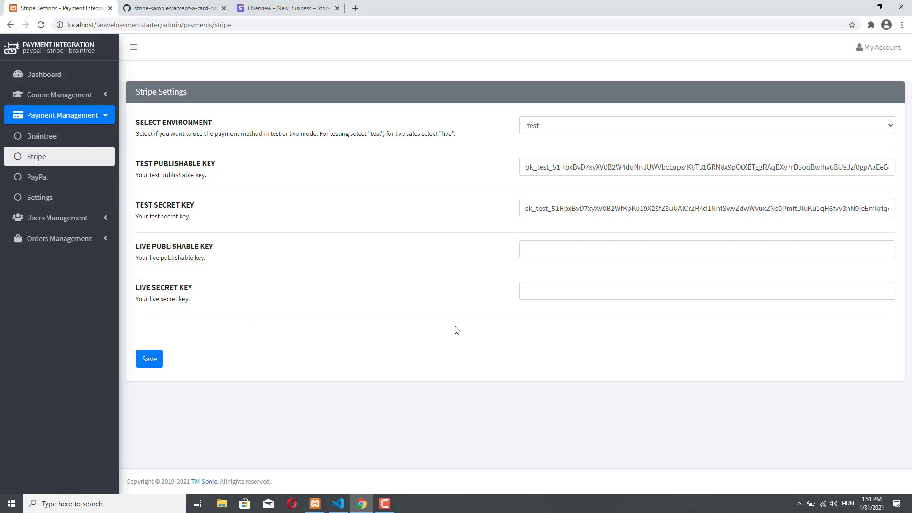
Set the Stripe environment to 'live', then return to the Stripe dashboard overview
click(546, 125)
click(543, 150)
click(273, 8)
mouse_move(279, 283)
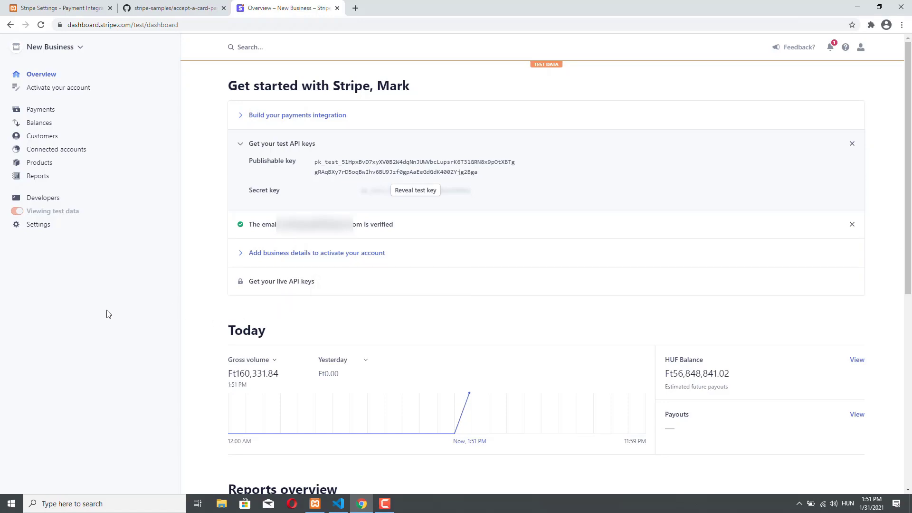
Go to Stripe Settings and open Radar Rules listing 3D Secure, allow and block rules
click(35, 230)
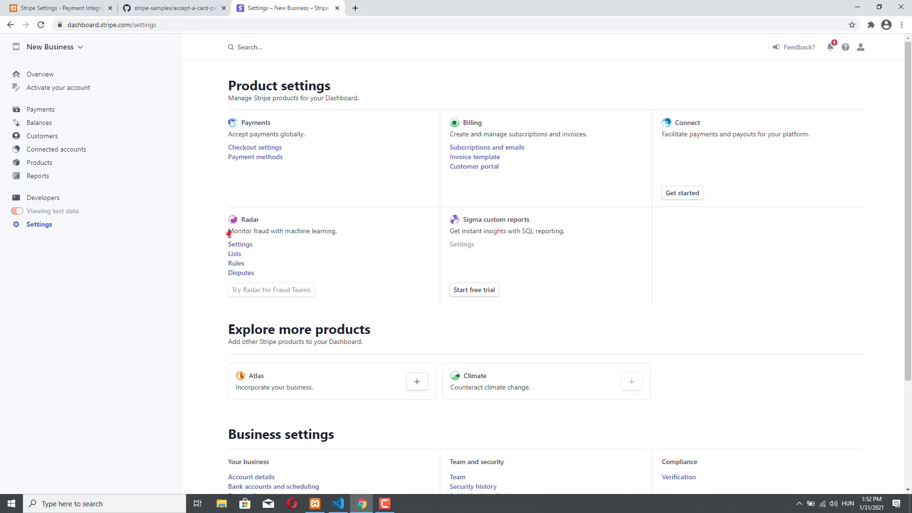
drag(228, 233, 347, 231)
click(346, 230)
click(235, 264)
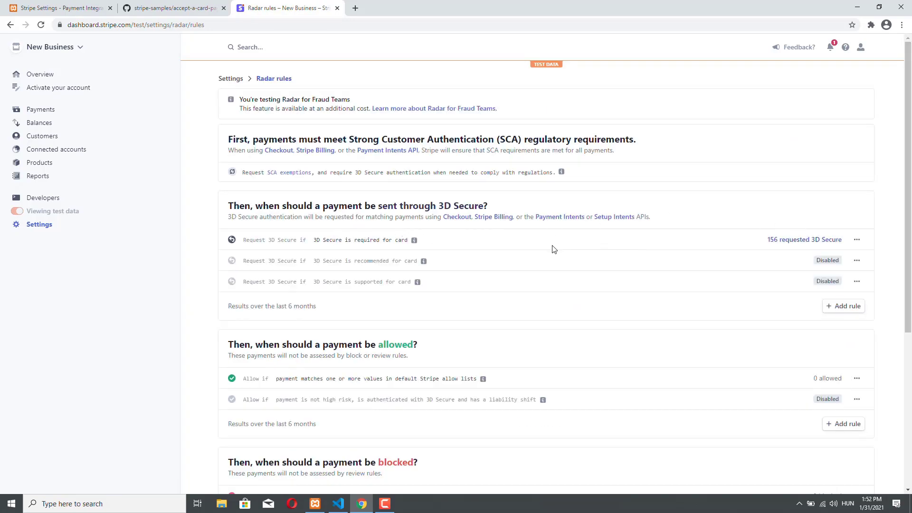
Review the 3D Secure Radar rules, then return to the Stripe Overview page
drag(466, 242, 231, 239)
click(185, 248)
triple_click(460, 242)
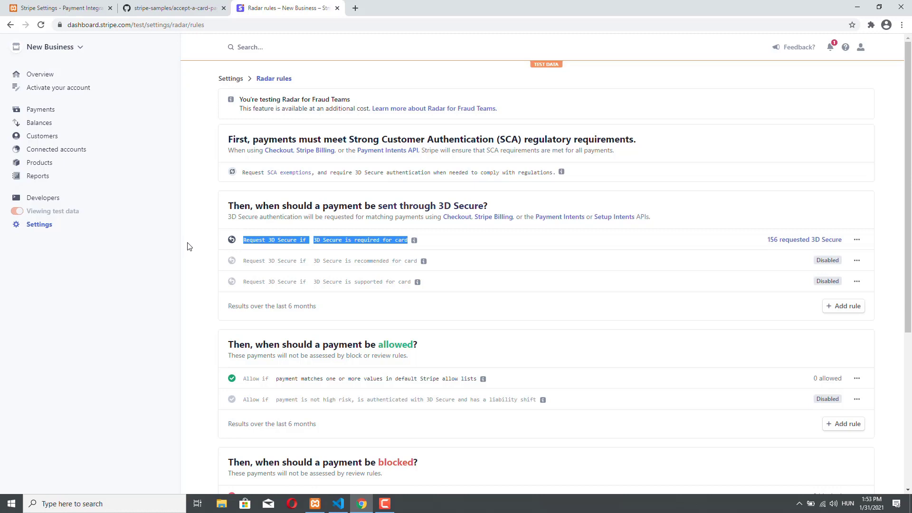
click(167, 263)
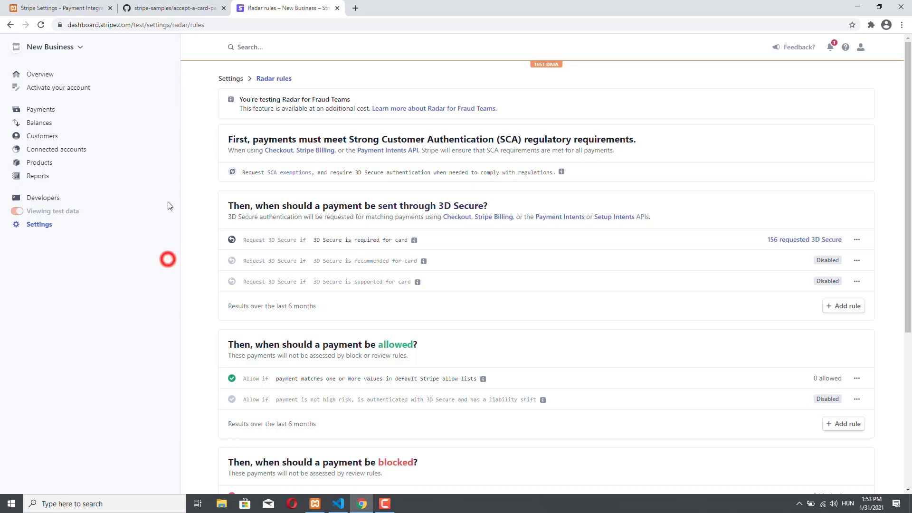
click(40, 76)
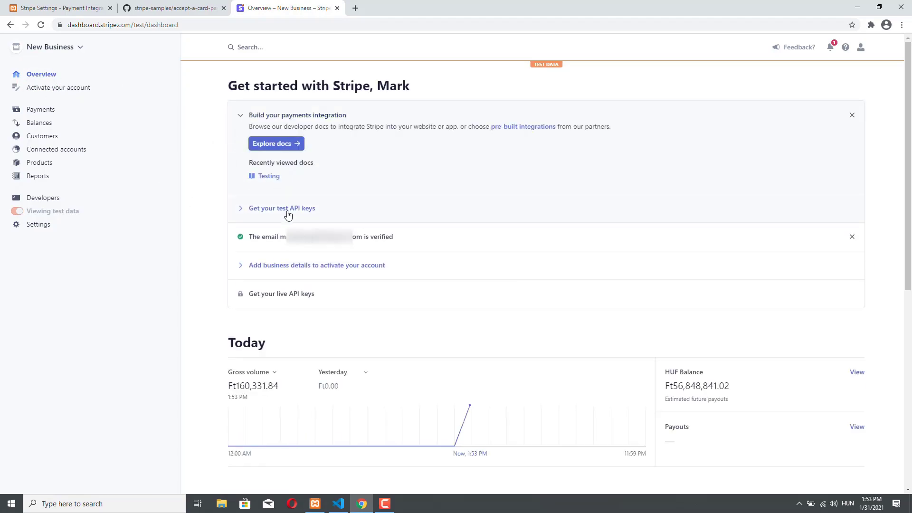
Open Payment Management > Settings and look over the USD currency and Stripe/Braintree gateway options
click(79, 6)
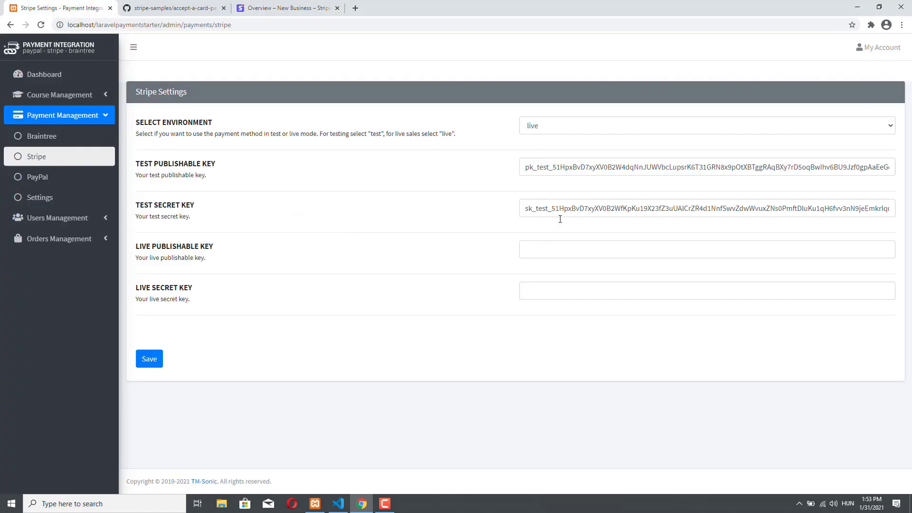
drag(342, 210, 149, 163)
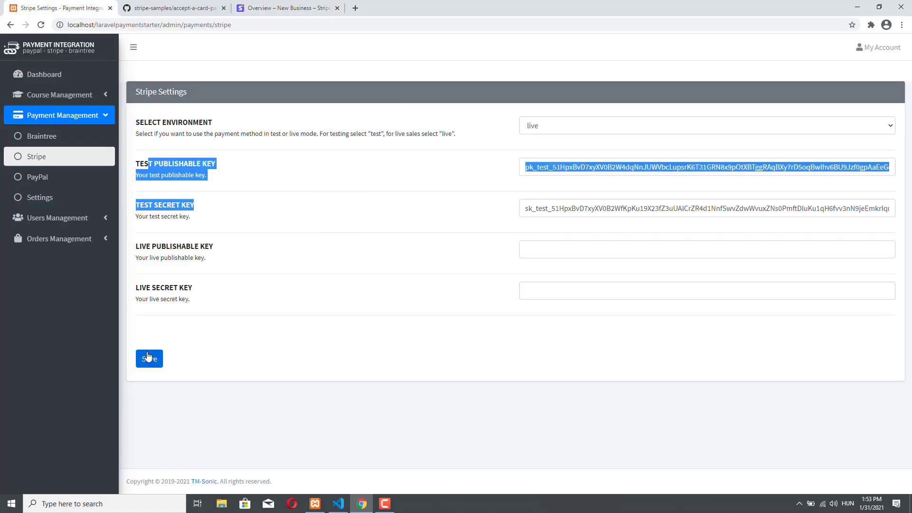
click(46, 198)
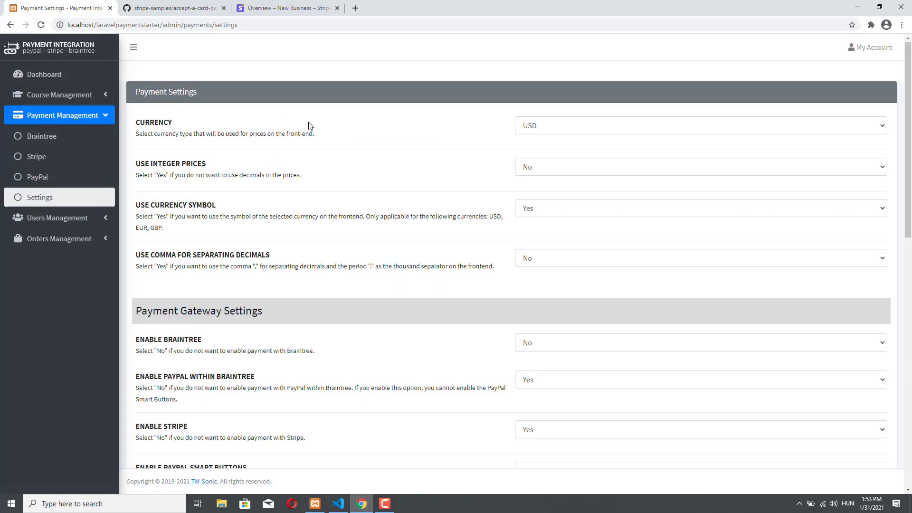
scroll(331, 252, down, 3)
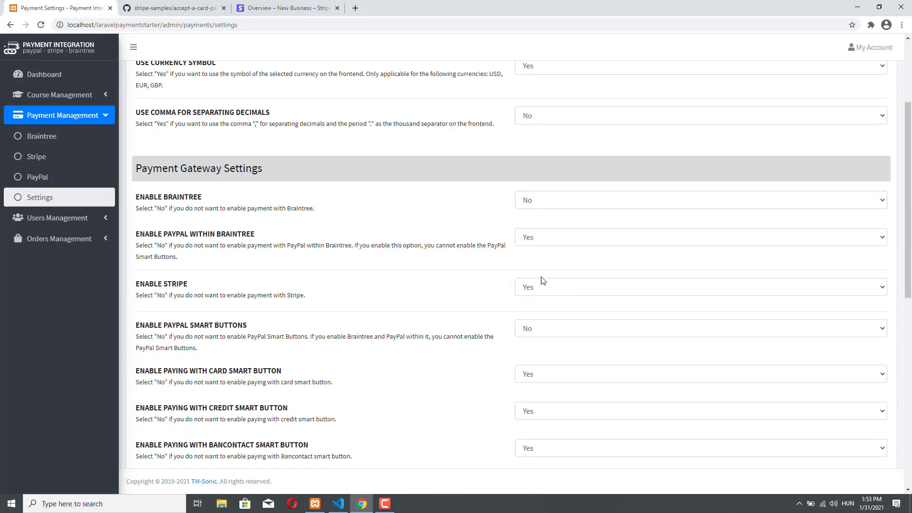
scroll(363, 303, down, 10)
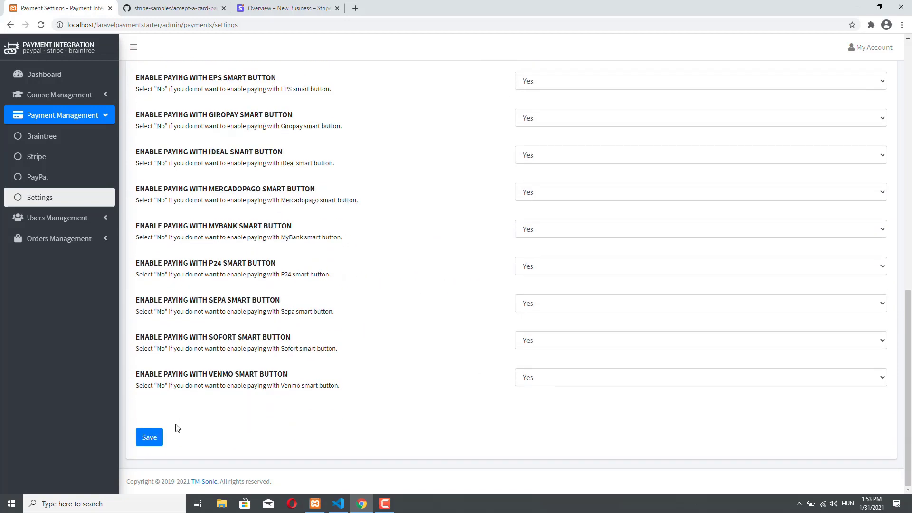
scroll(308, 360, up, 10)
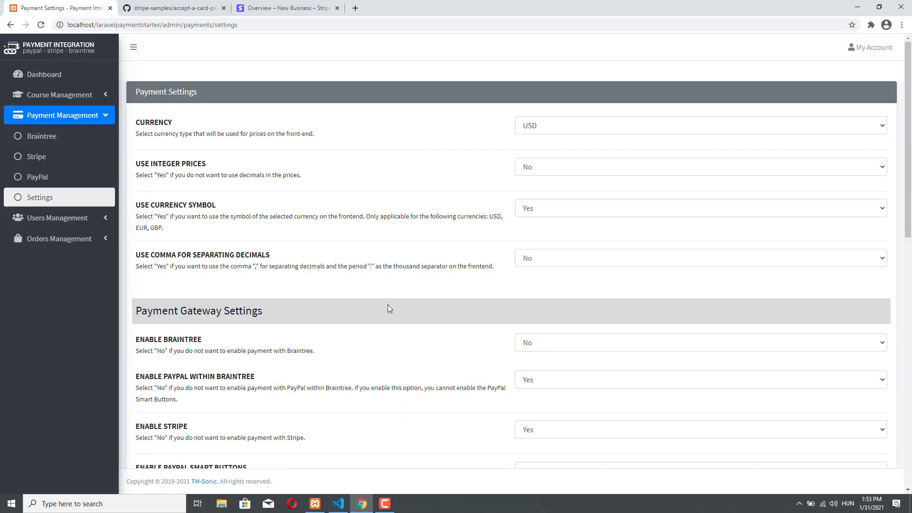